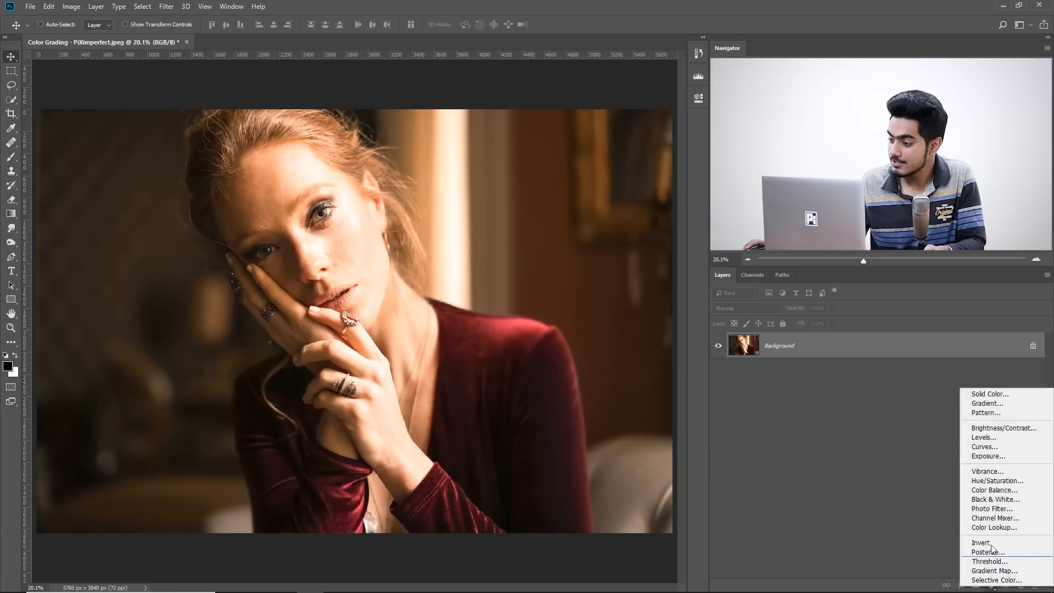
Add a solid color fill layer above the background photo in dark maroon, hex 620a2d.
click(996, 393)
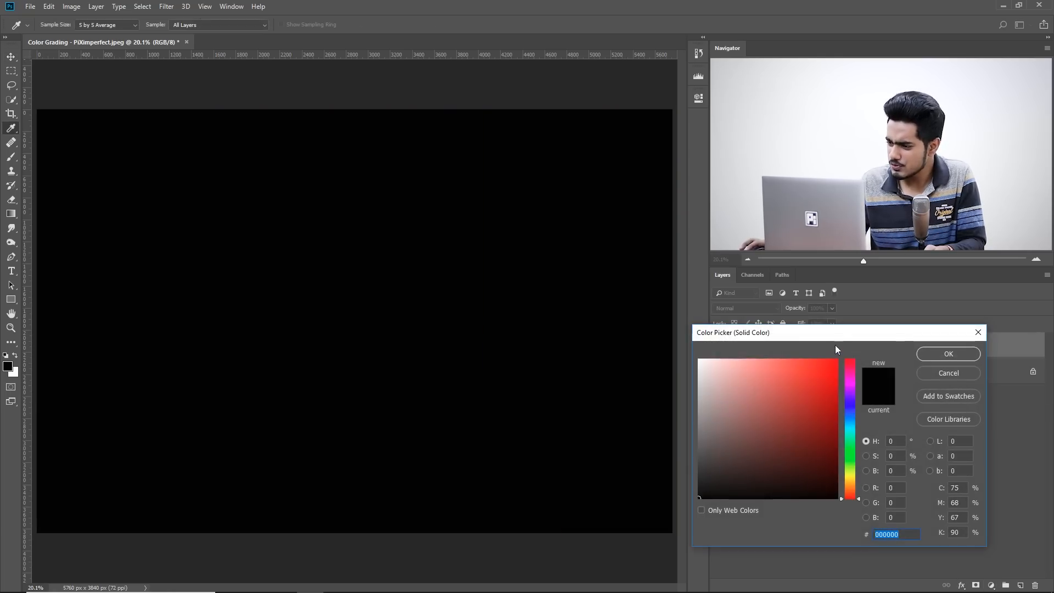
drag(828, 338, 800, 339)
click(792, 441)
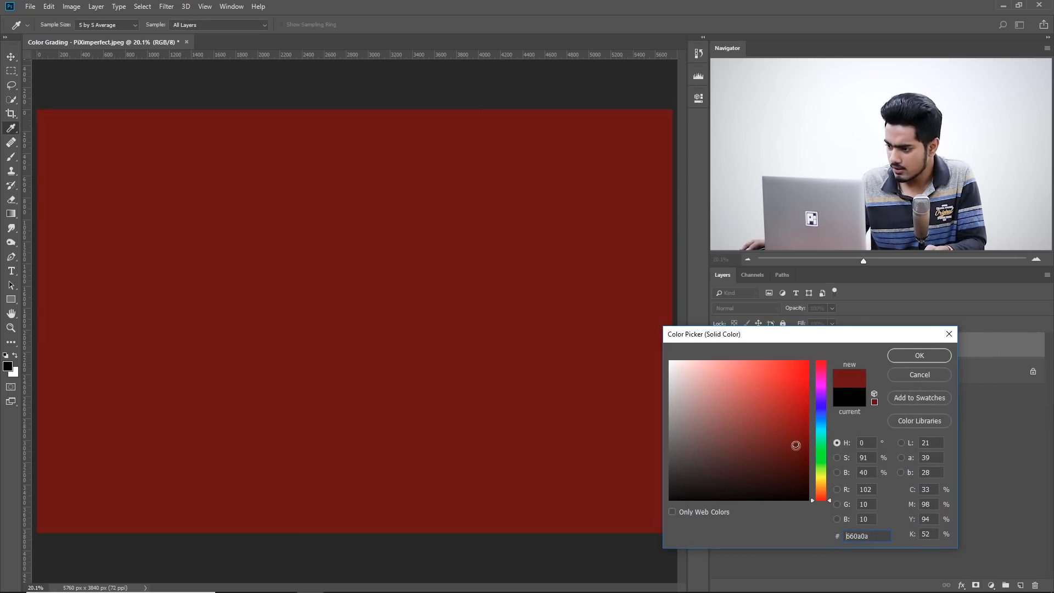
drag(818, 413, 823, 370)
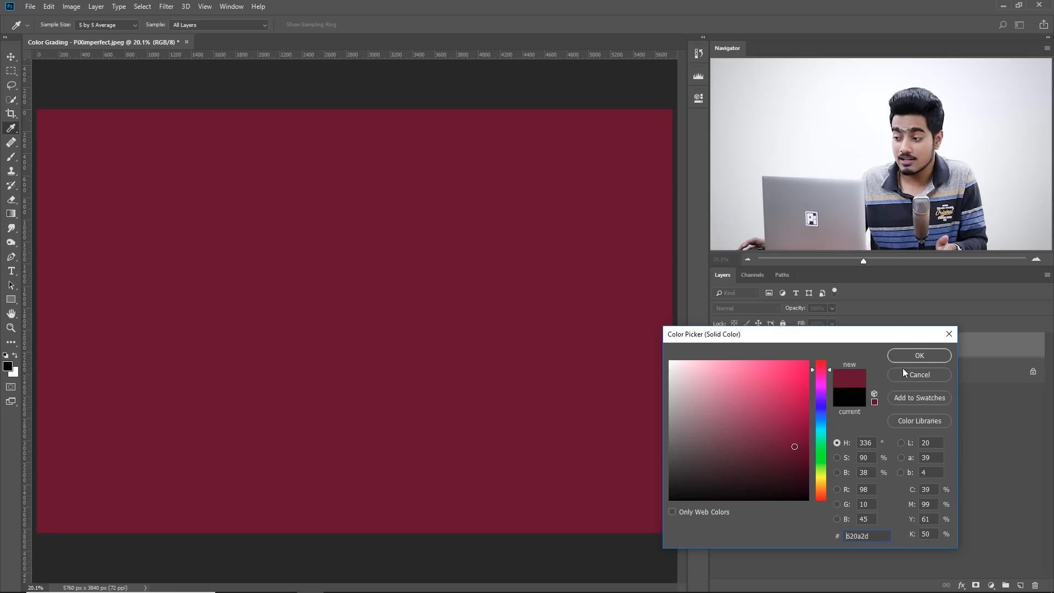
click(914, 356)
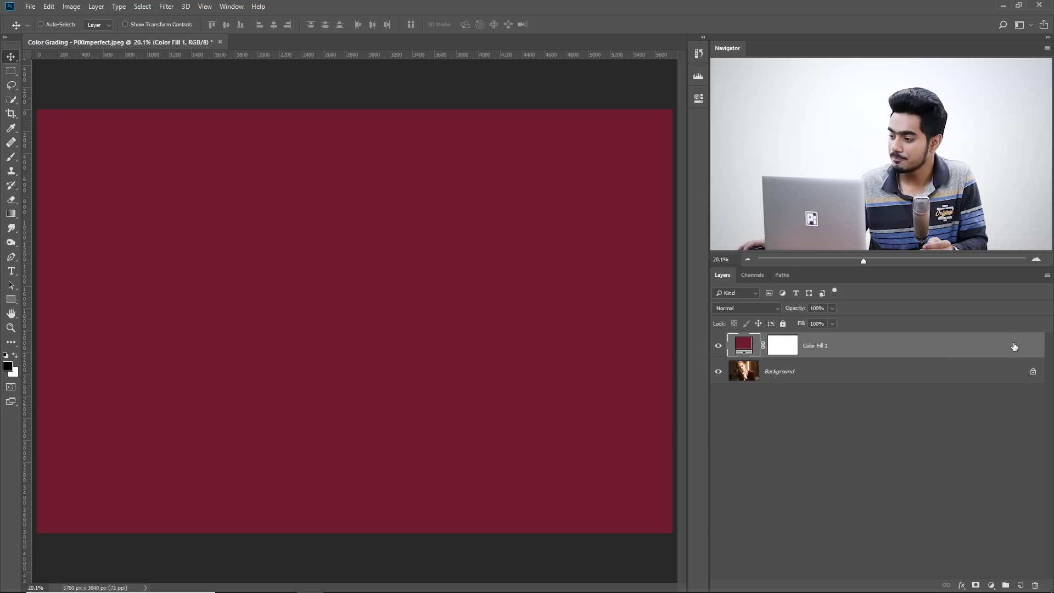
In the maroon fill layer's blending options, lower the Blend If underlying-layer highlight limit to 162.
double_click(922, 349)
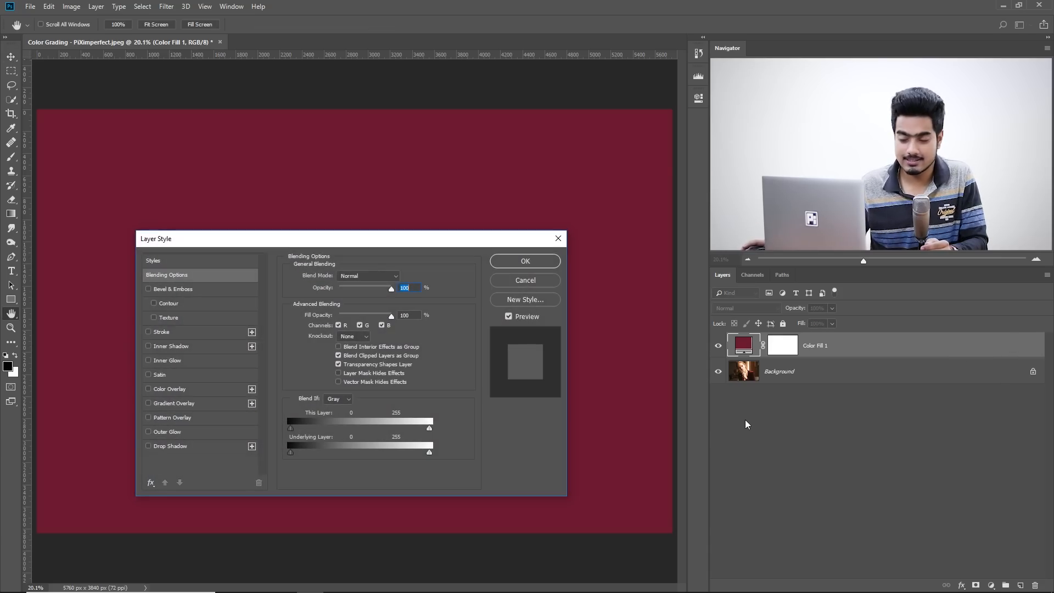
drag(362, 242, 592, 388)
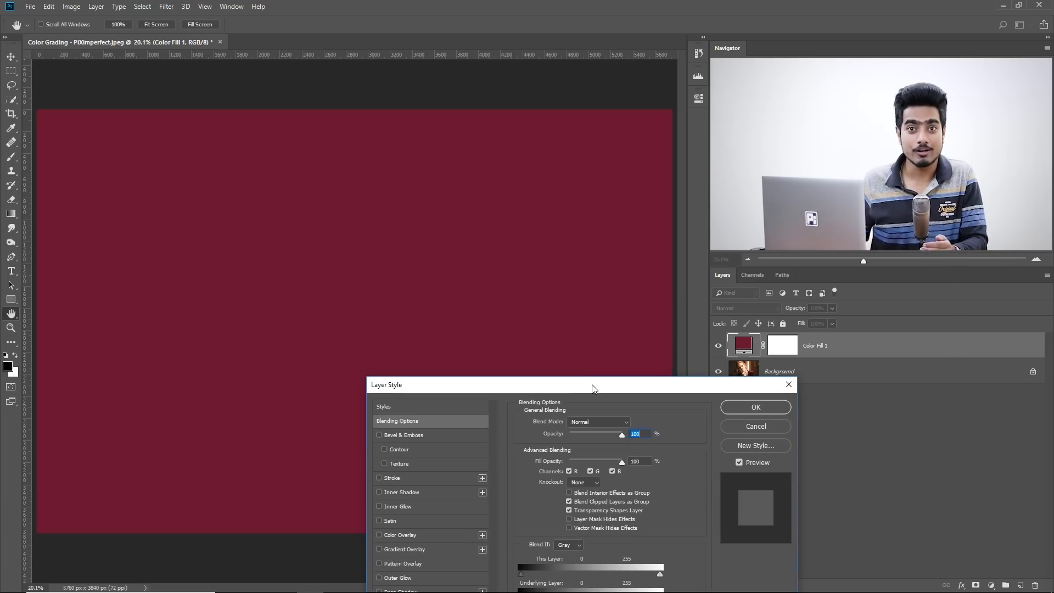
drag(584, 389, 432, 213)
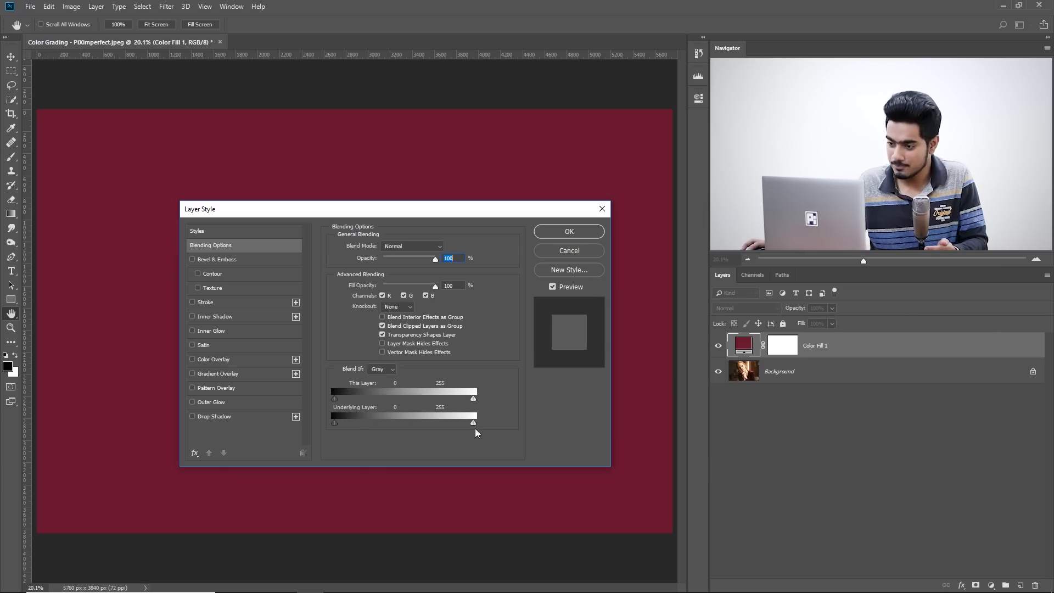
drag(475, 428, 465, 401)
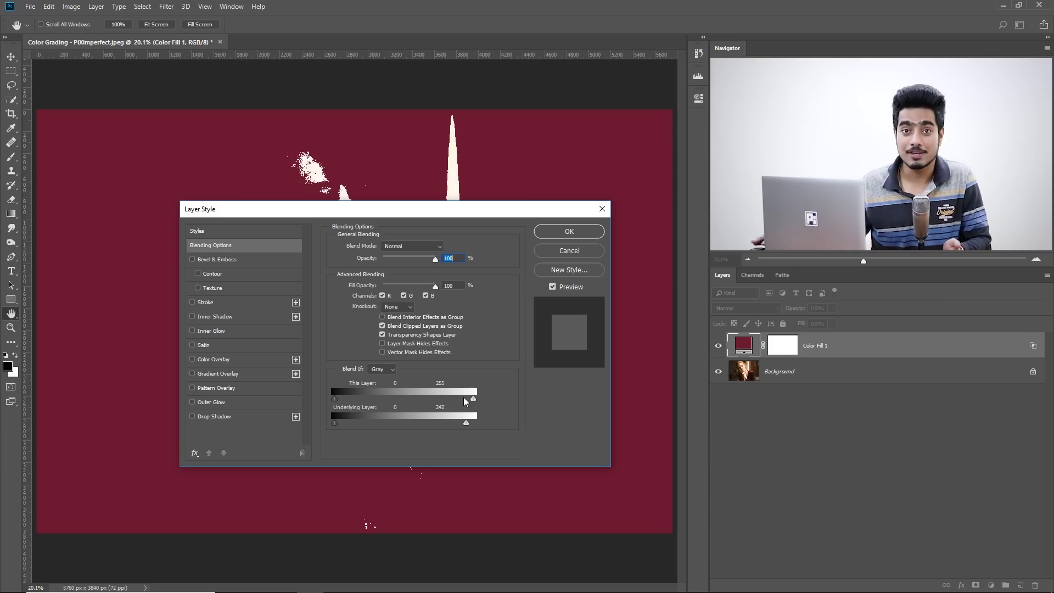
drag(357, 214, 806, 308)
drag(874, 512, 813, 504)
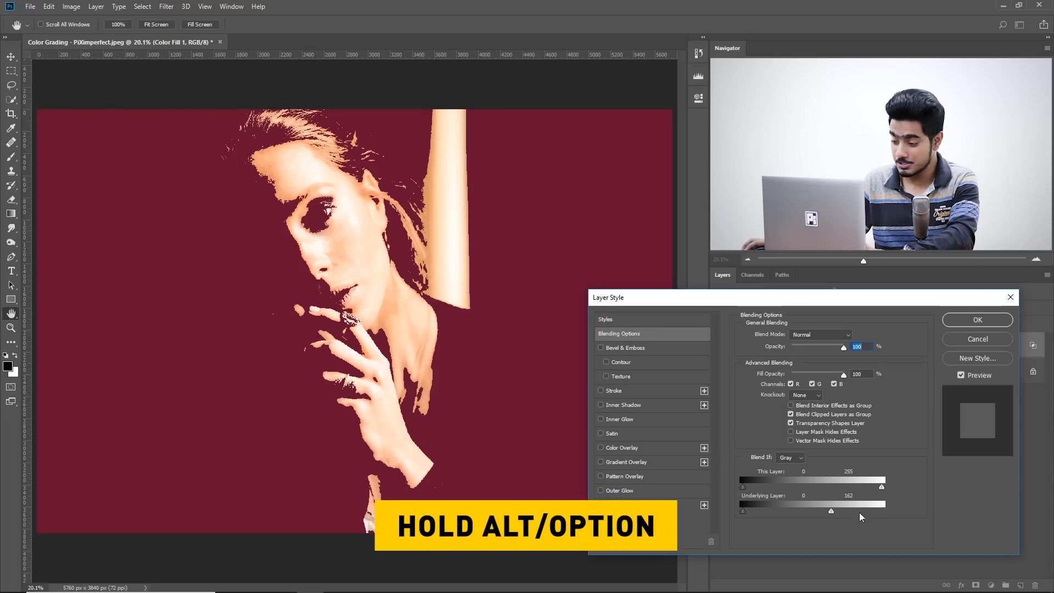
Split the maroon fill's underlying-layer highlight limit to 0 / 177, apply it, and reduce the layer's opacity to 64%.
key(alt)
drag(830, 512, 827, 512)
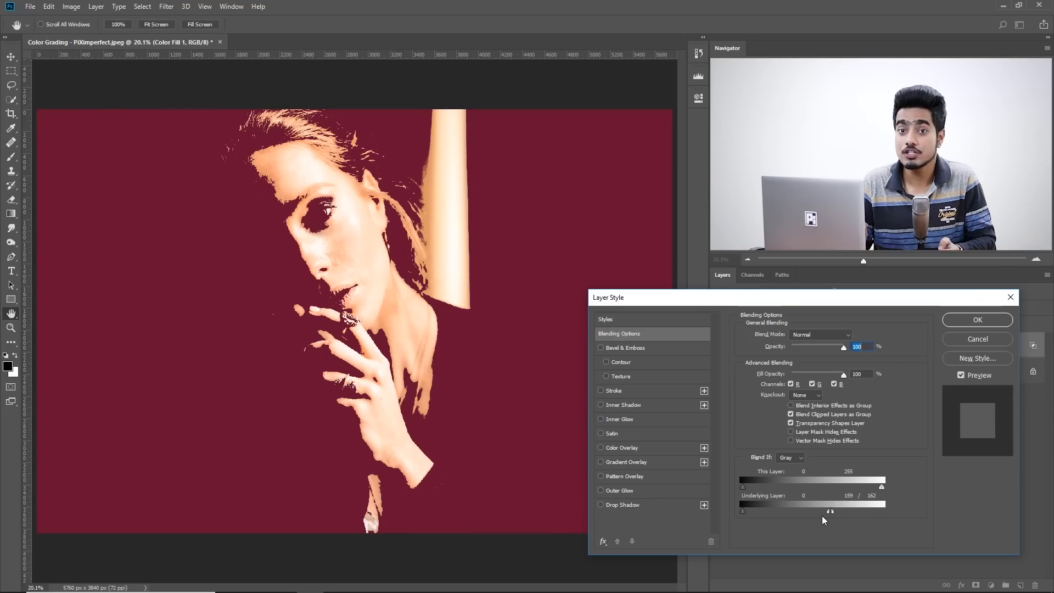
drag(828, 512, 690, 517)
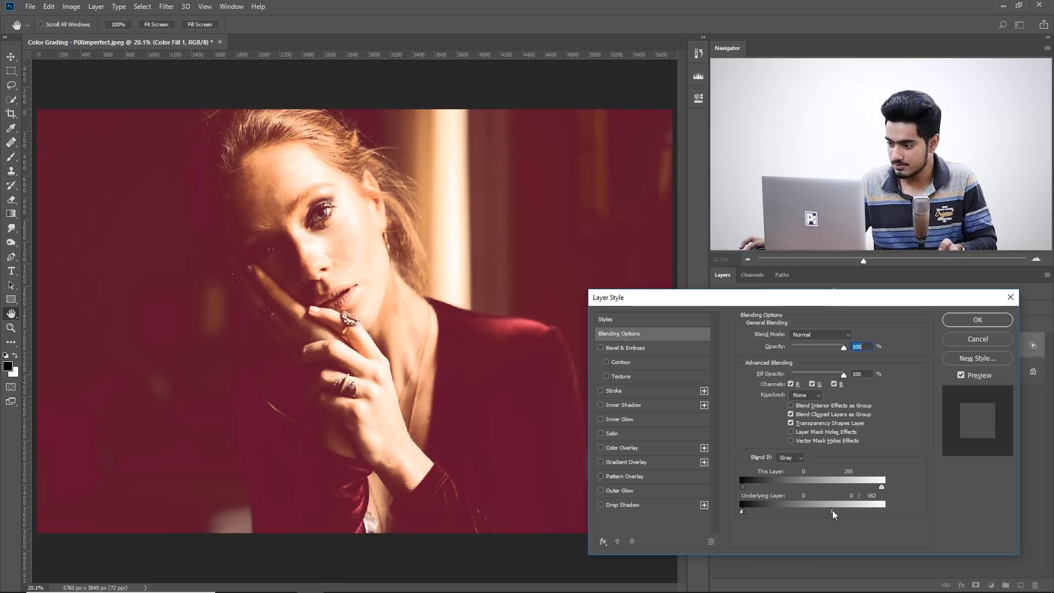
mouse_move(847, 516)
mouse_down()
mouse_move(802, 518)
mouse_move(842, 523)
mouse_up()
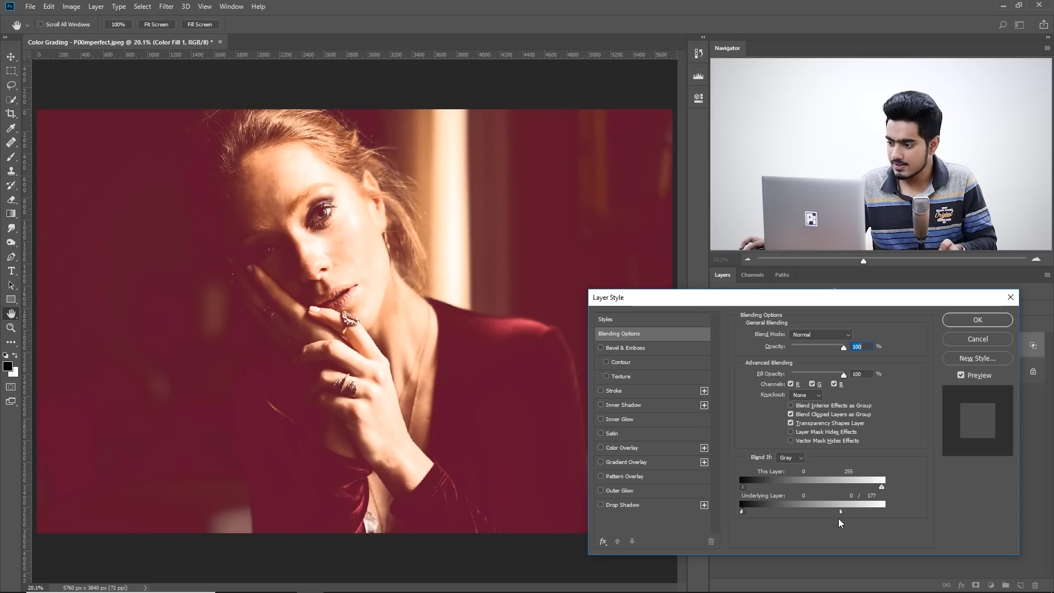
click(983, 321)
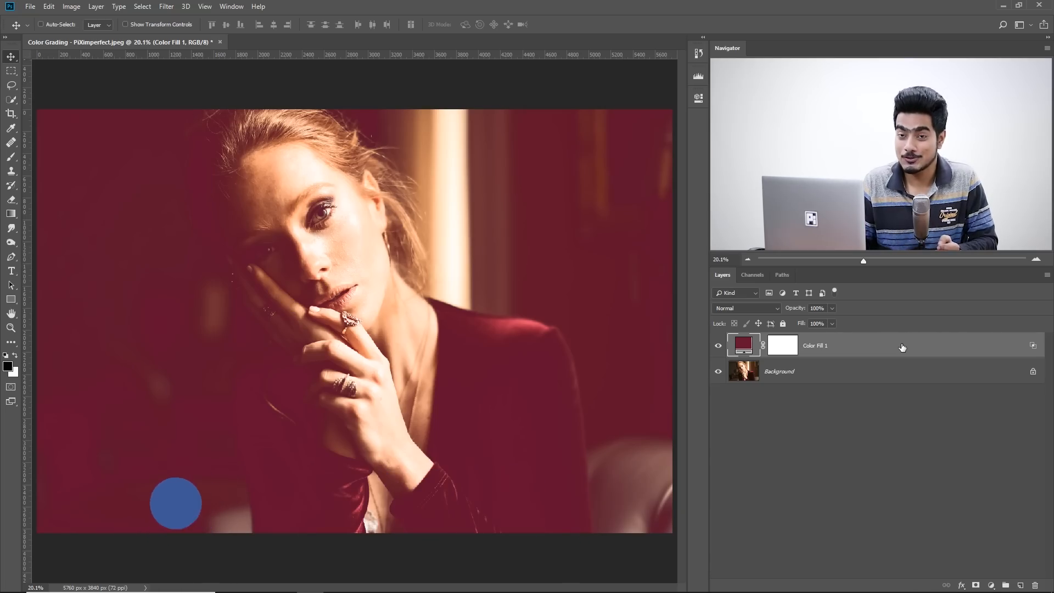
drag(829, 313, 808, 314)
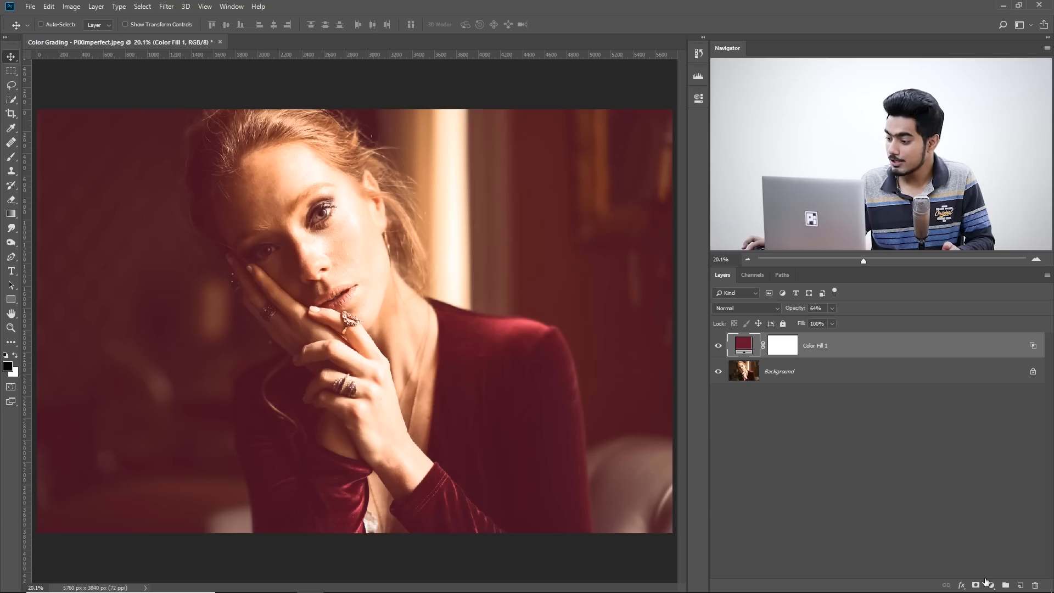
Add a second solid color fill layer on top in yellow, hex ffde00.
click(990, 585)
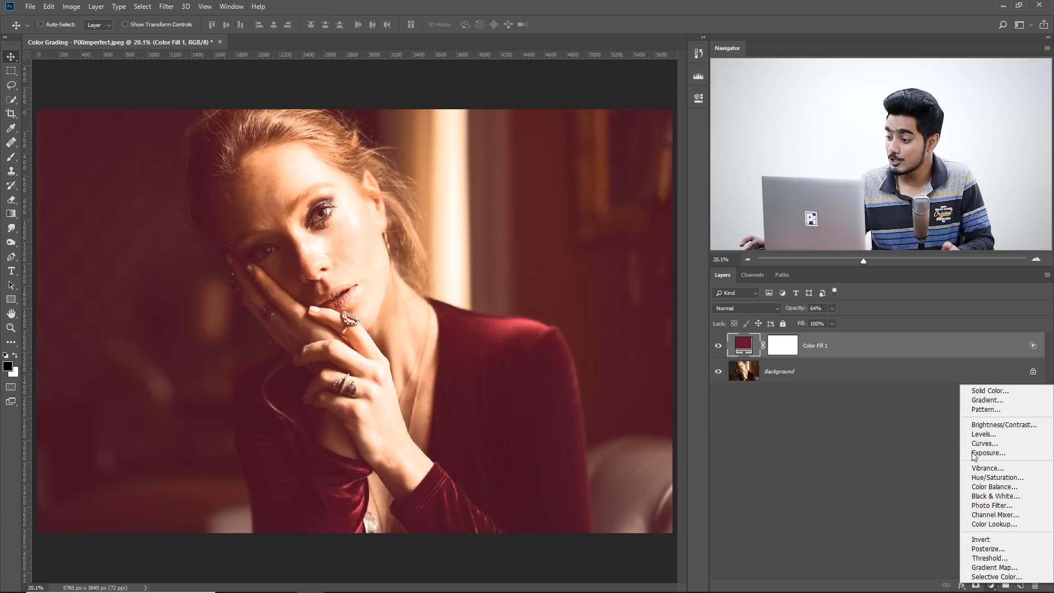
click(987, 390)
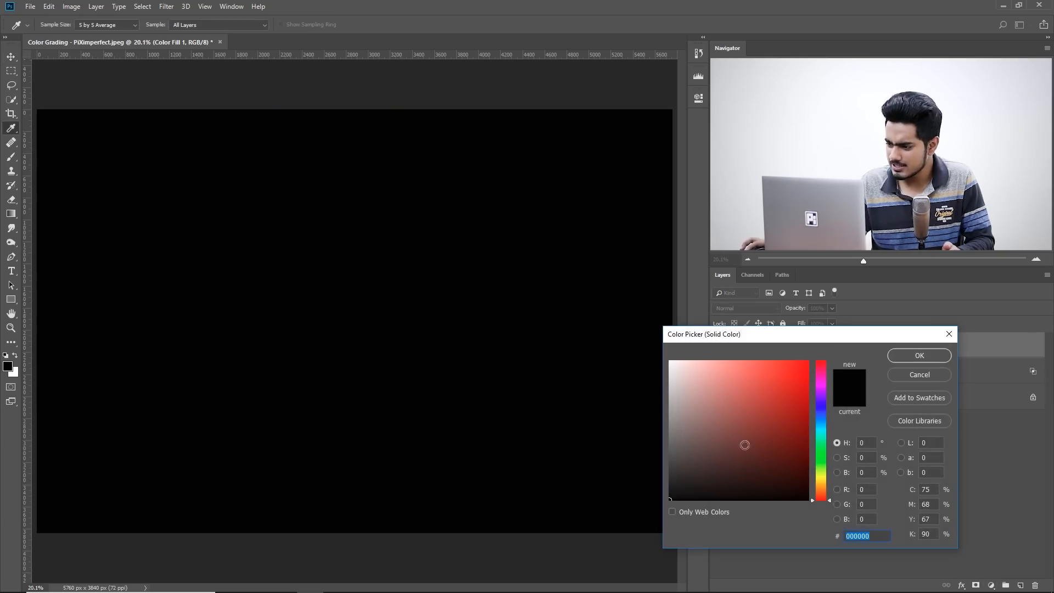
click(825, 477)
text(ffde00)
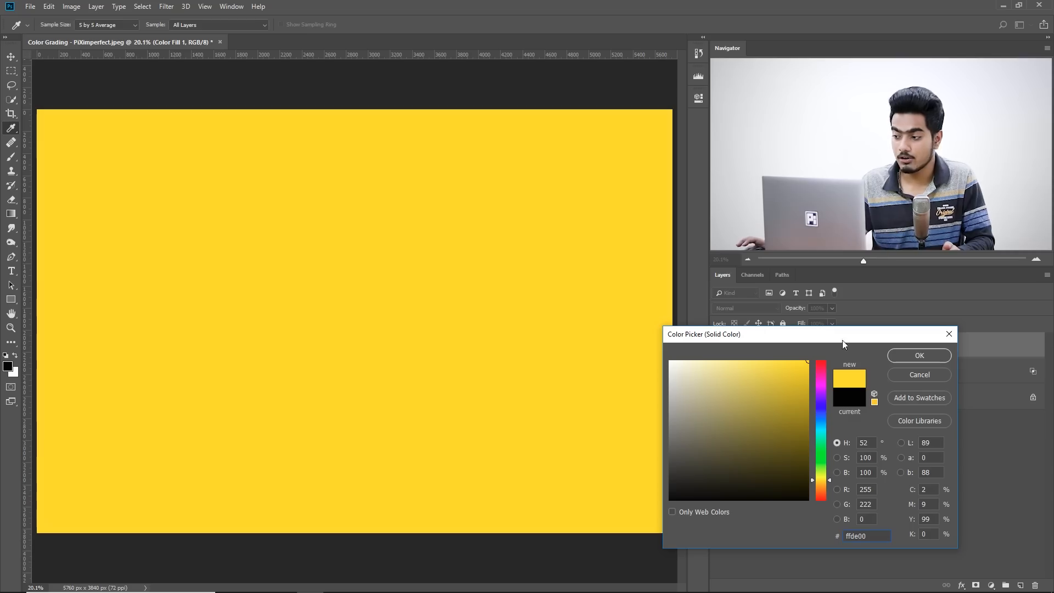
click(914, 356)
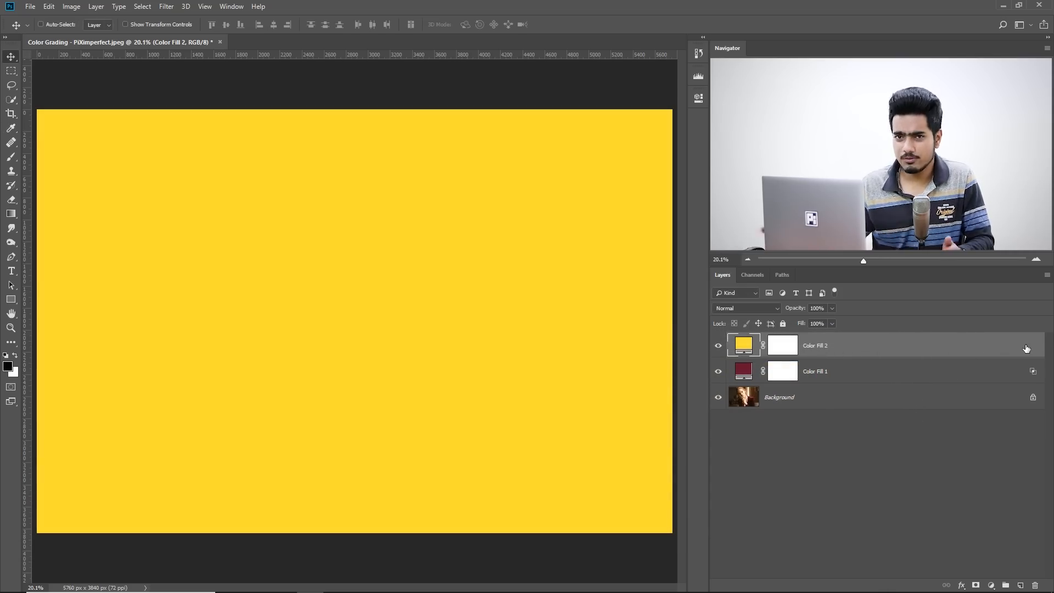
Set the yellow fill's Blend If underlying-layer limits to 107 / 255 for shadows and 223 / 255 for highlights.
double_click(1026, 348)
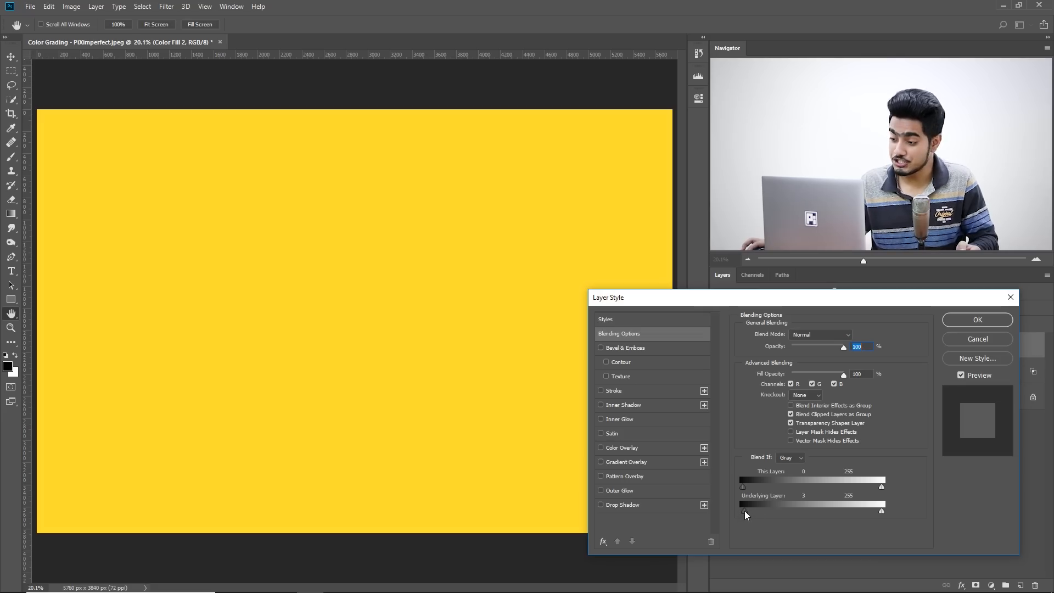
drag(751, 514, 801, 510)
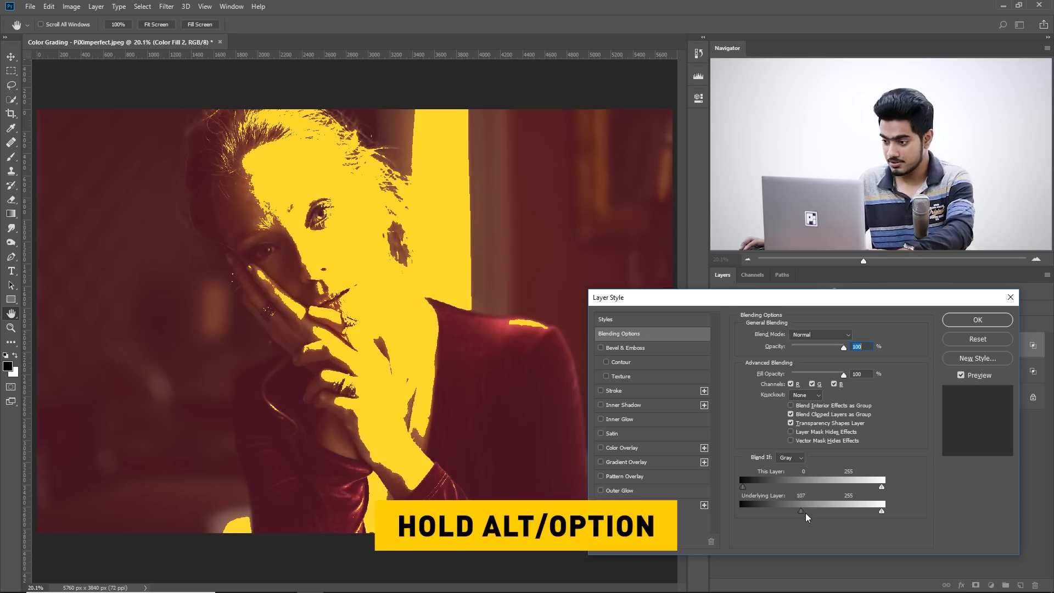
drag(802, 512, 857, 516)
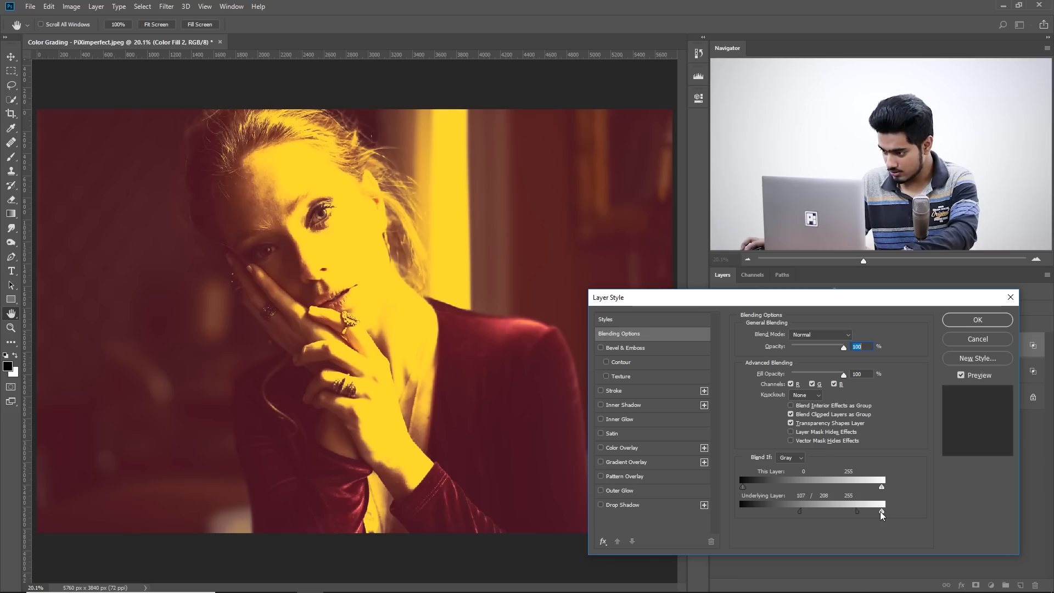
drag(882, 514, 873, 513)
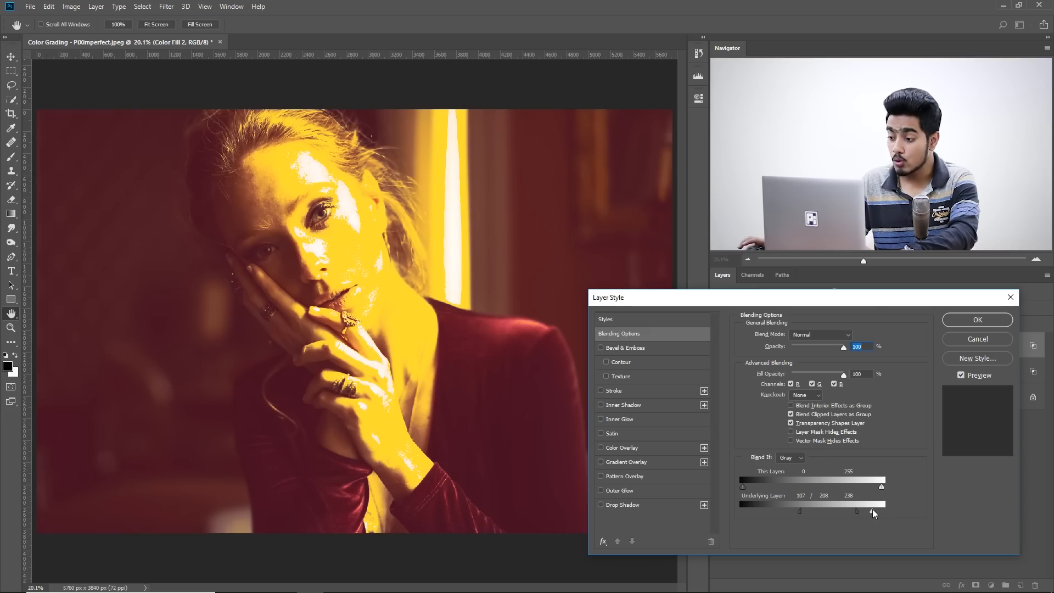
mouse_move(872, 512)
mouse_down()
mouse_move(862, 512)
mouse_move(883, 512)
mouse_up()
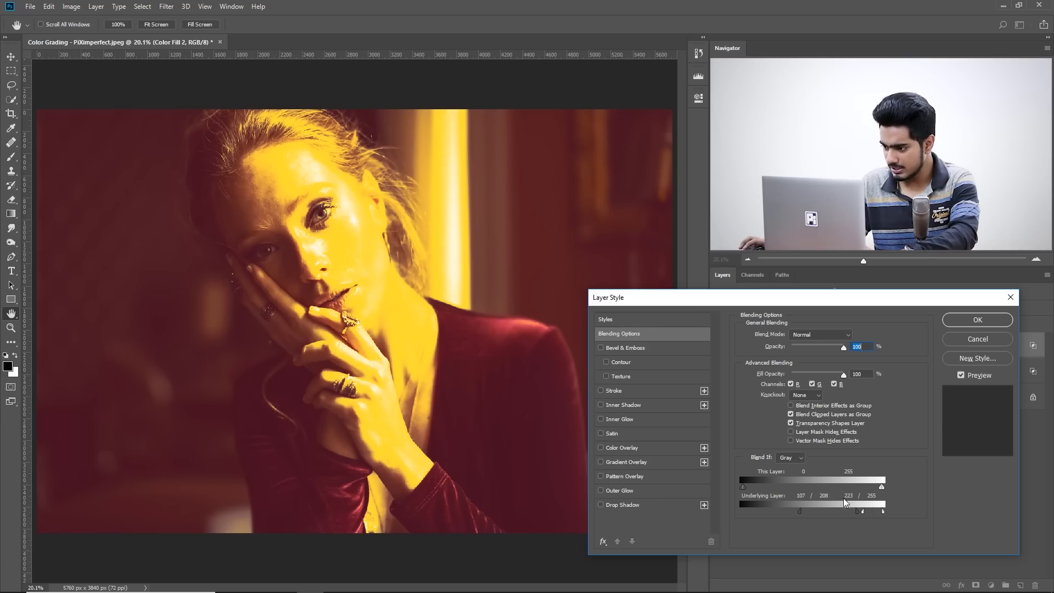
drag(878, 515, 883, 512)
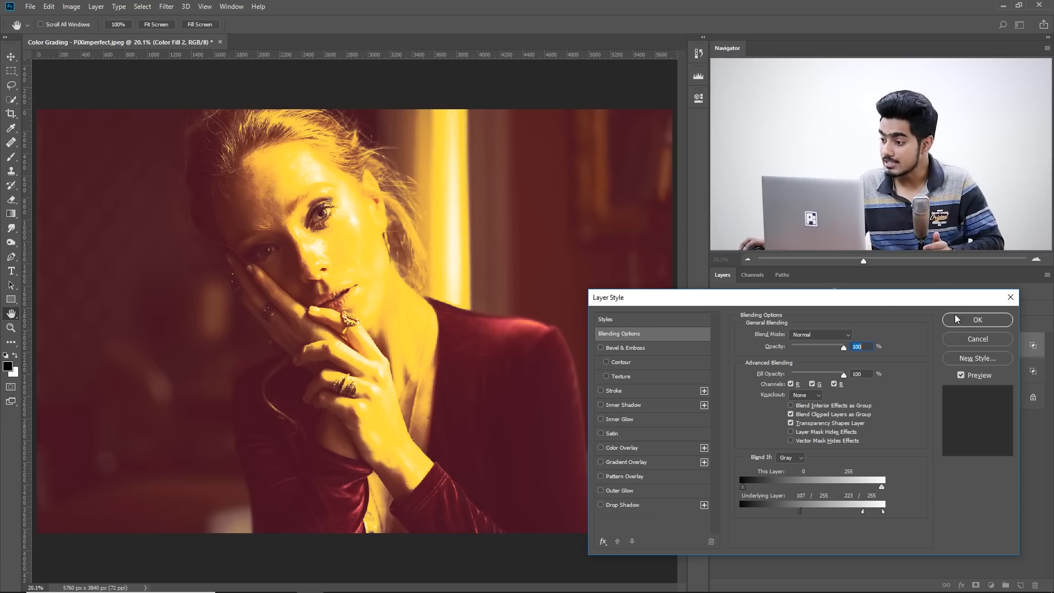
click(977, 320)
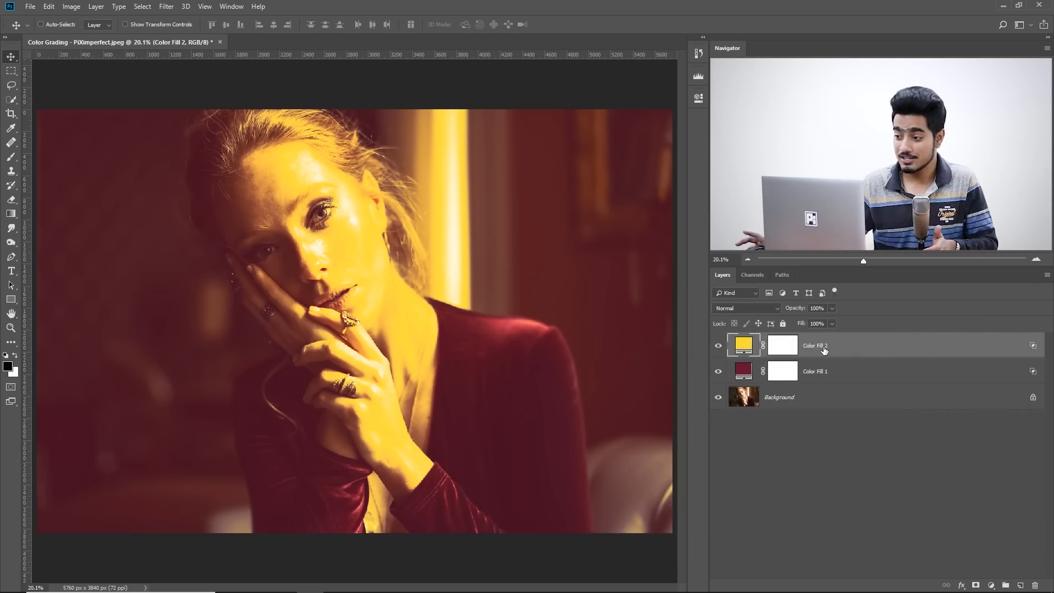
Reduce the yellow fill layer's opacity to 28%.
click(831, 366)
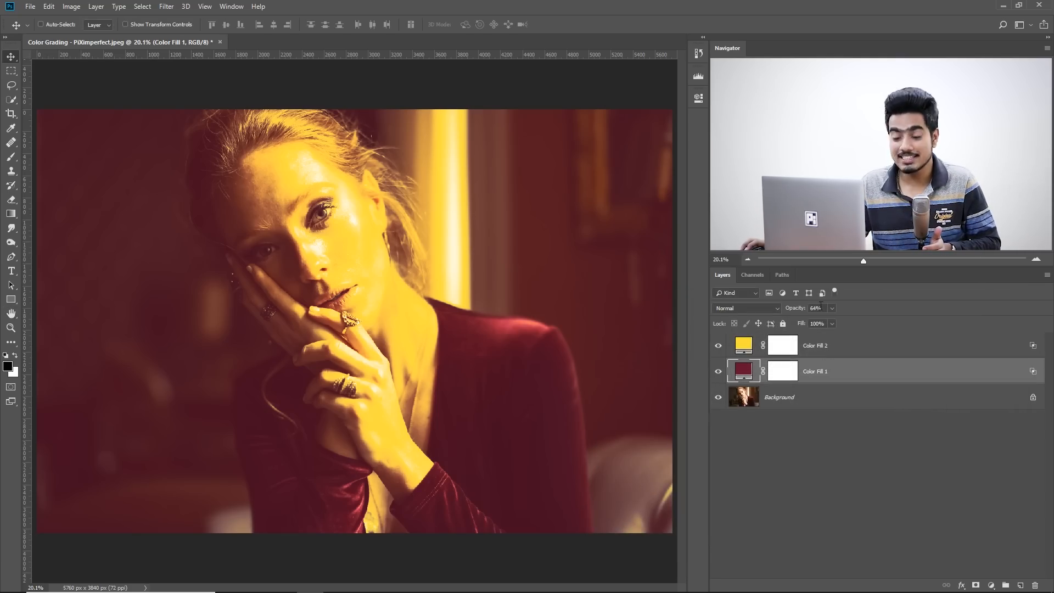
click(829, 345)
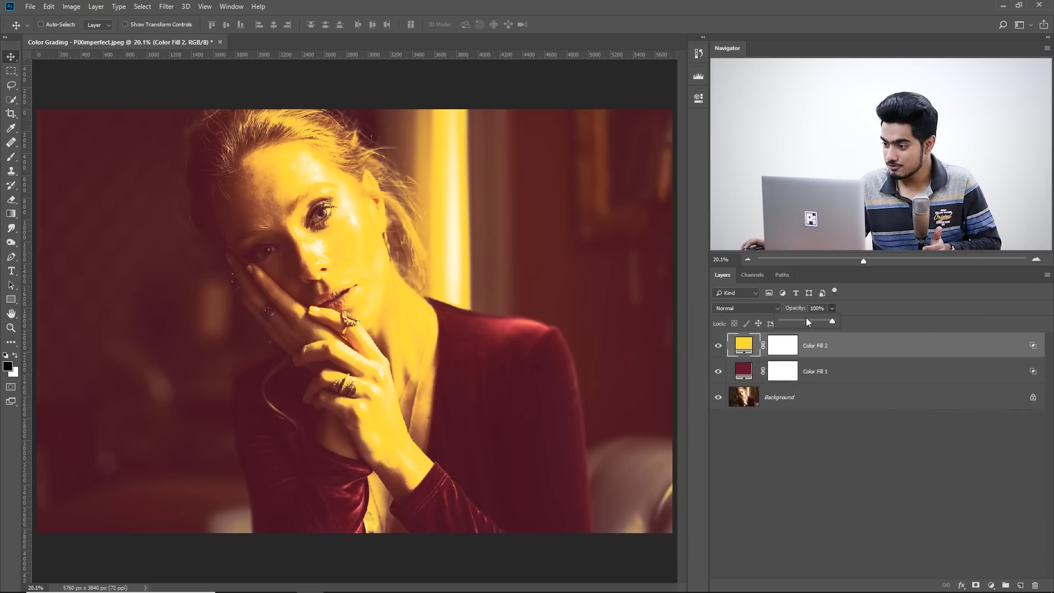
drag(788, 321, 795, 321)
click(822, 308)
text(28)
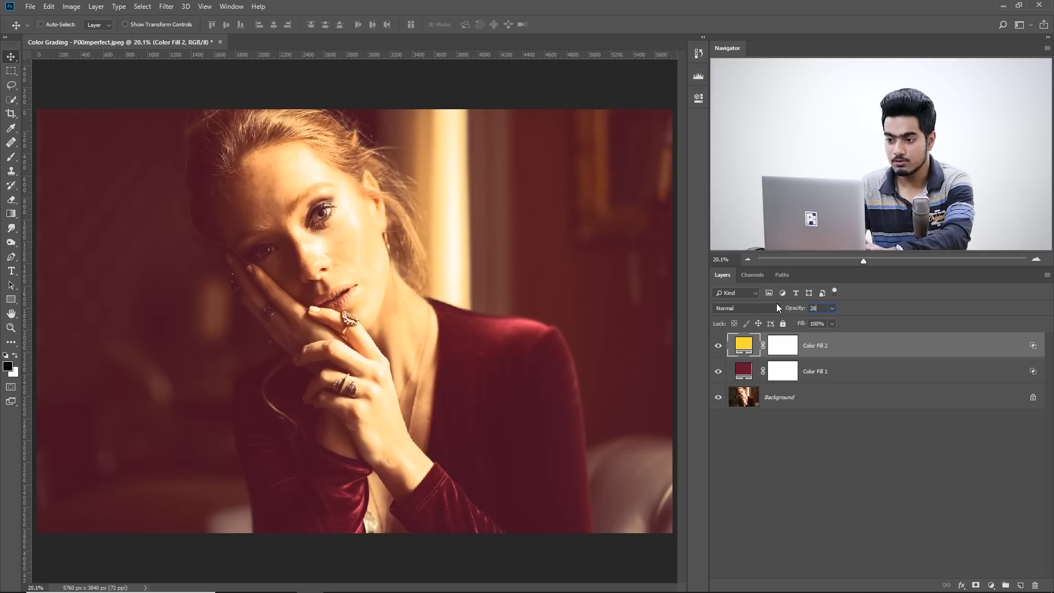
key(Return)
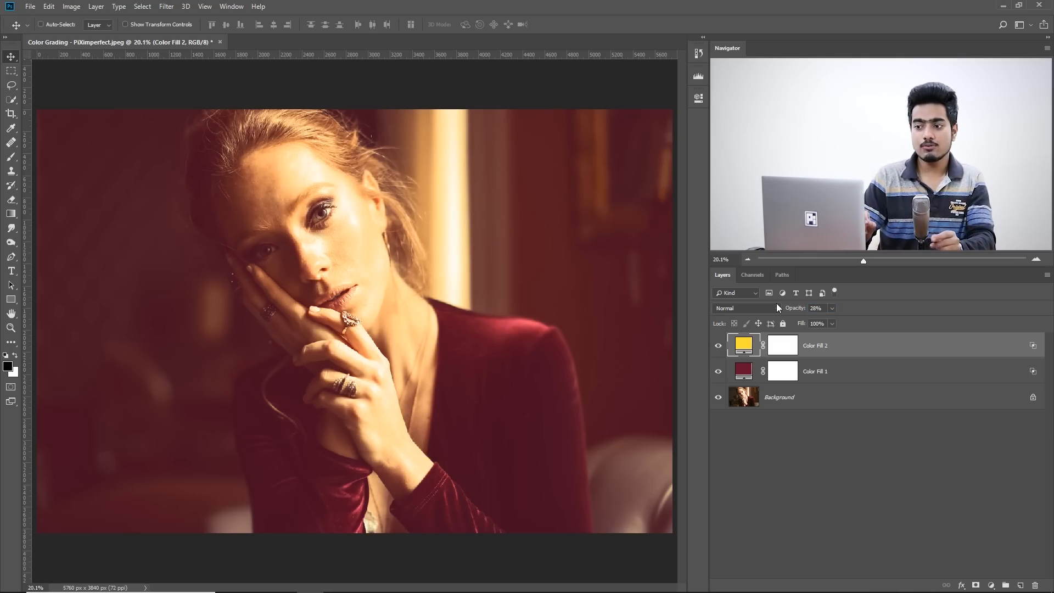
Toggle the yellow fill layer's visibility to compare the photo with and without the highlight tint.
click(851, 372)
click(846, 347)
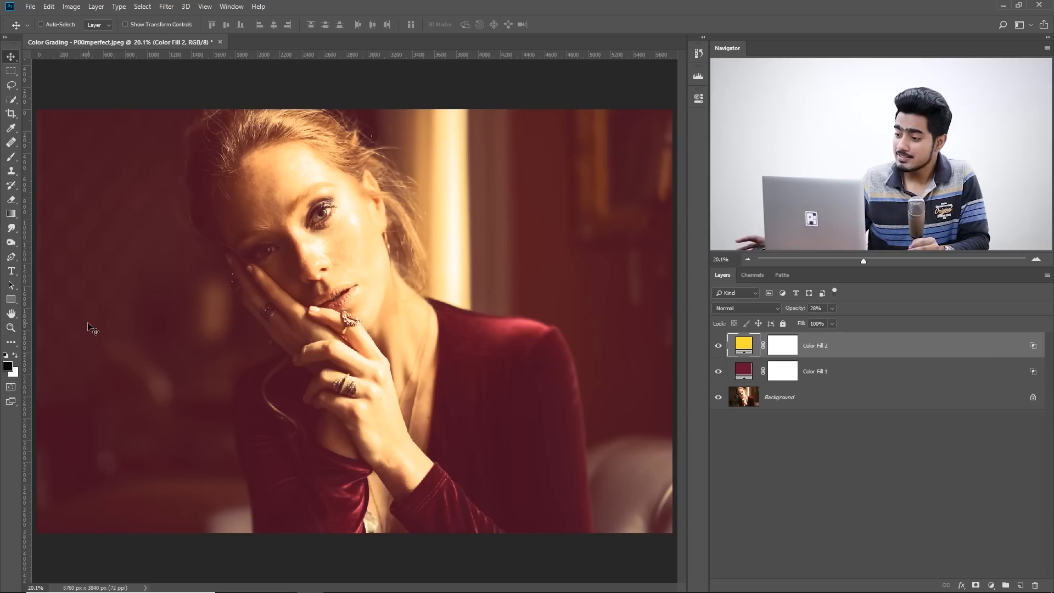
click(717, 345)
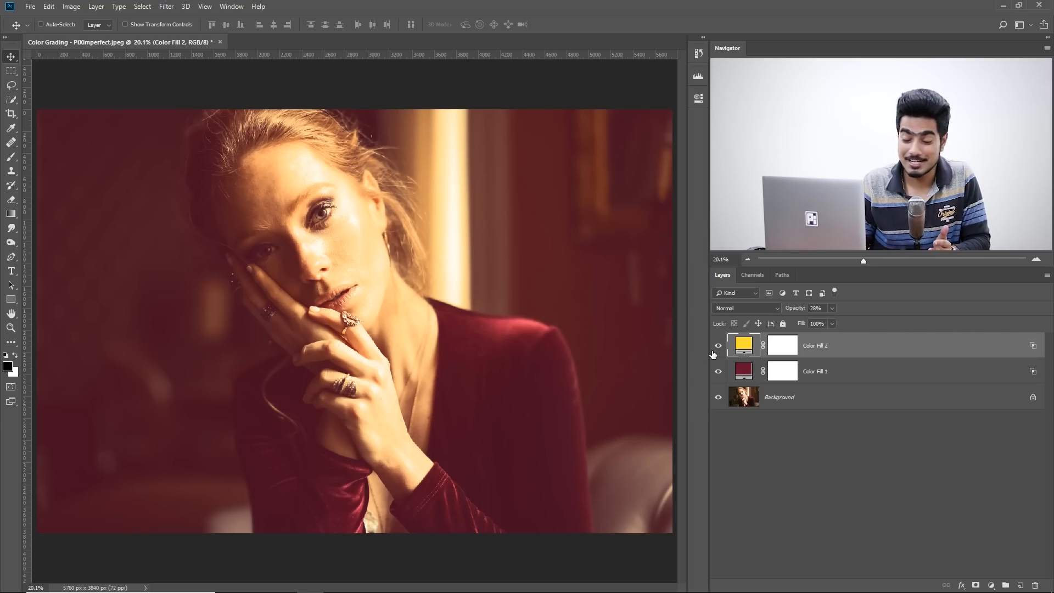
Change the maroon fill layer's color to dark blue and set the yellow fill layer's opacity to 15%.
double_click(741, 371)
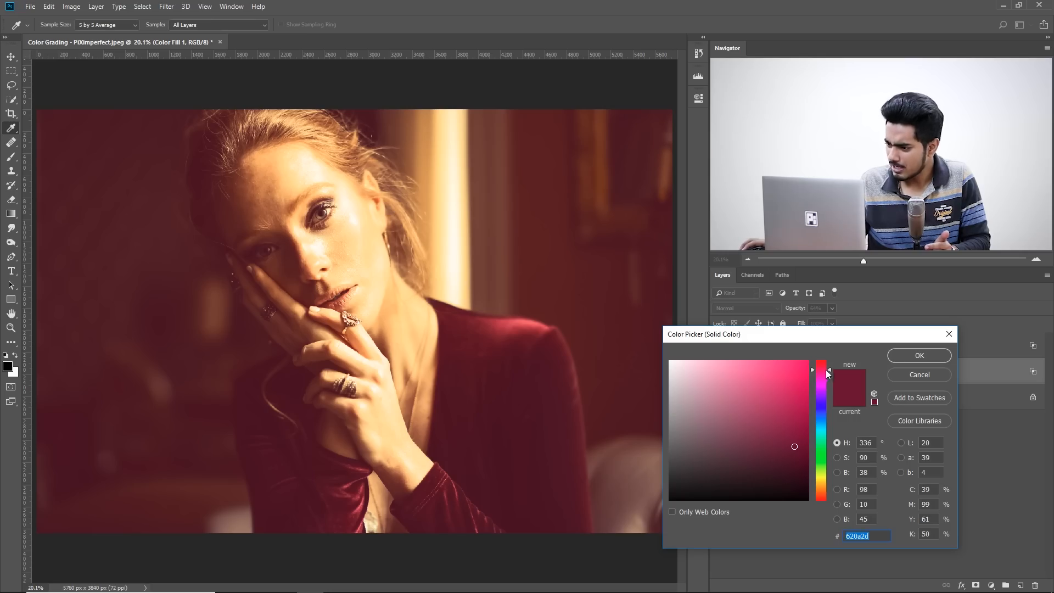
drag(829, 369, 835, 406)
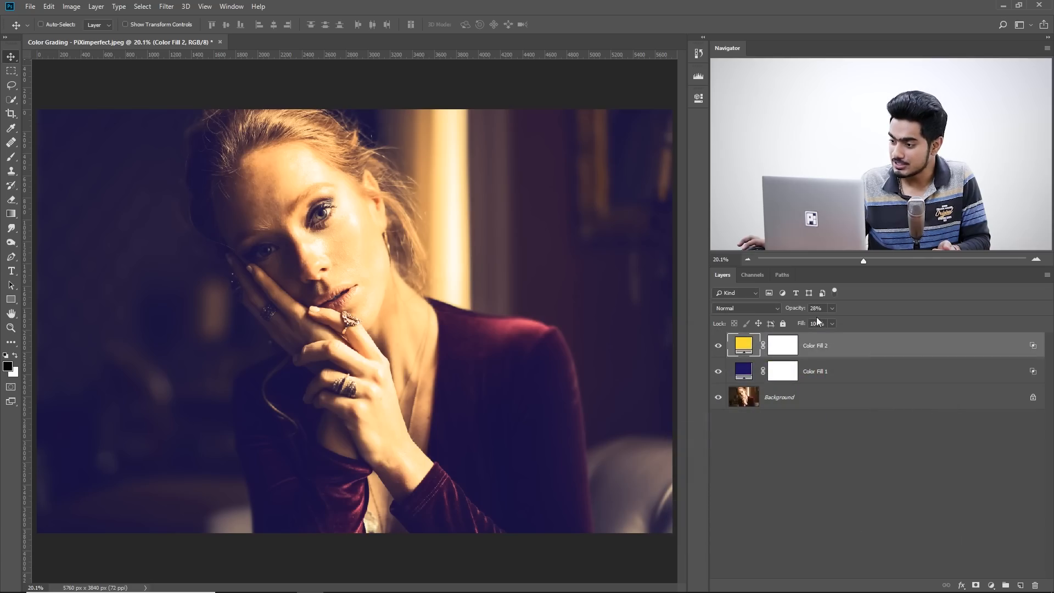
text(15)
key(Return)
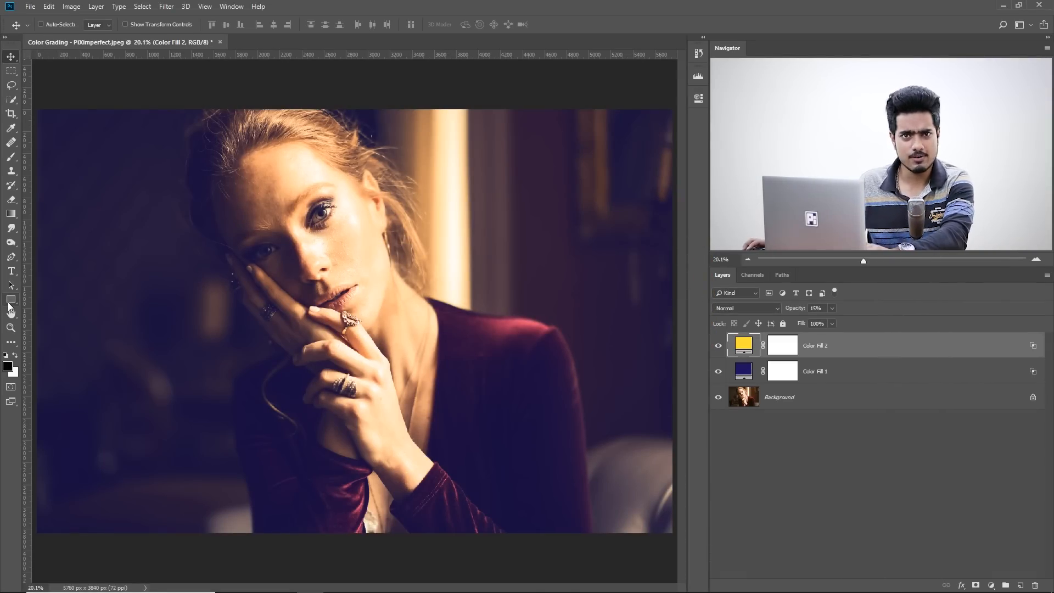
Draw a black rectangle shape over the photo and set its size to 2100 px wide by 900 px high.
click(12, 301)
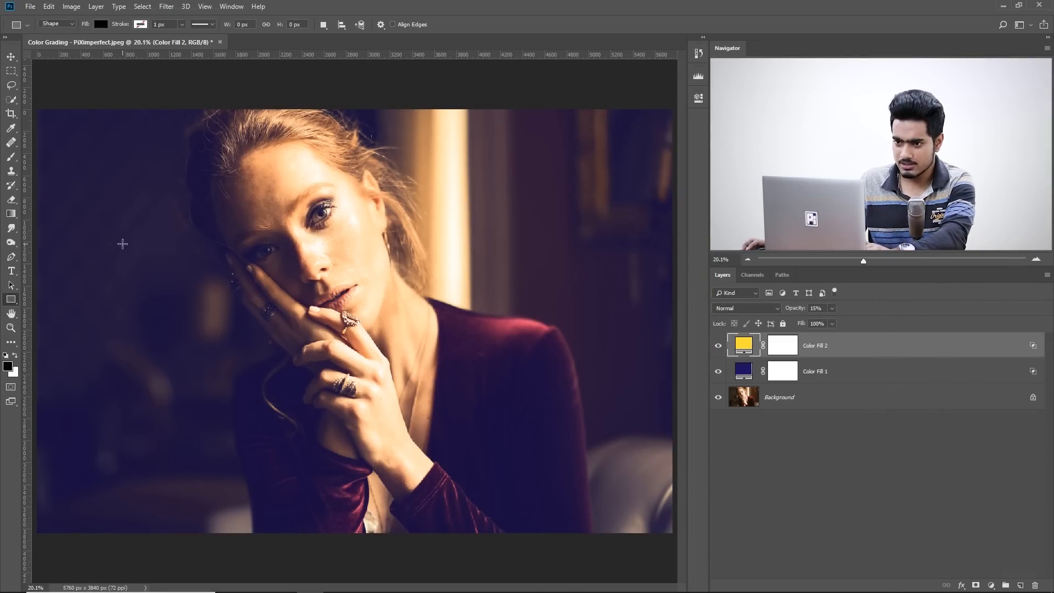
drag(131, 223, 451, 371)
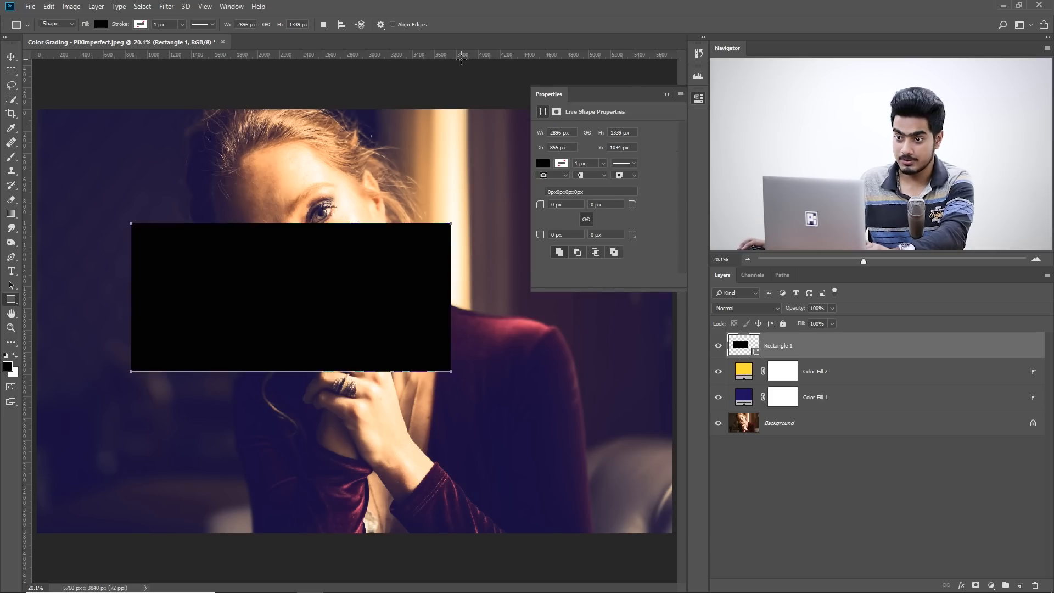
click(227, 7)
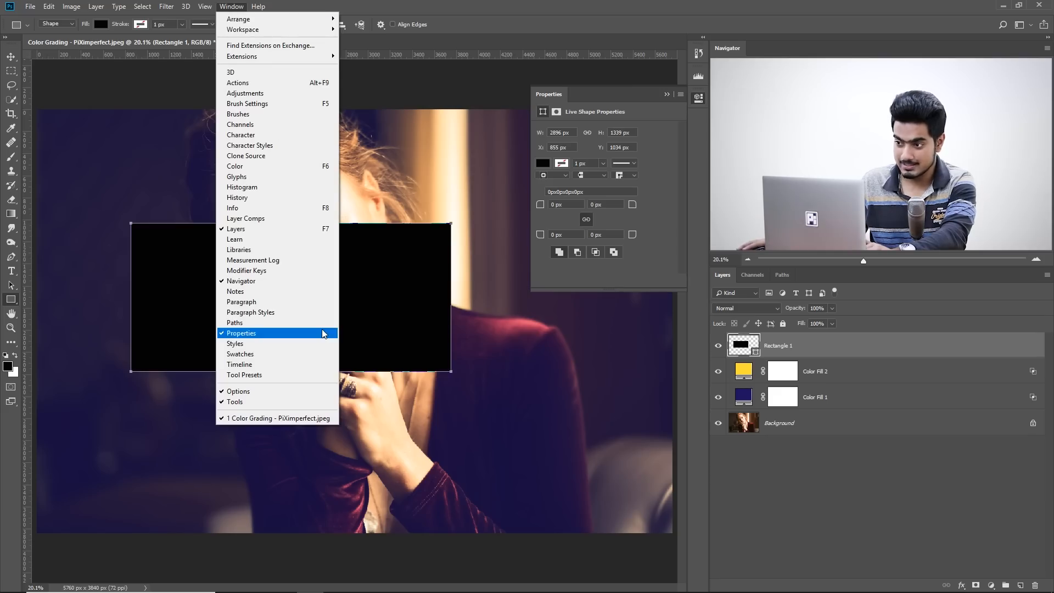
click(473, 5)
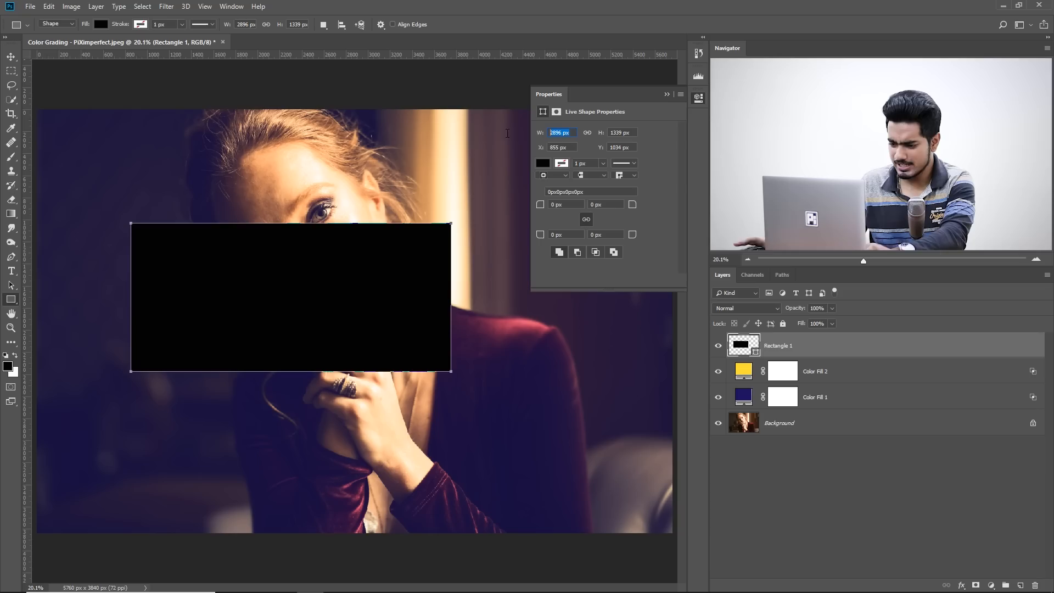
text(2100)
key(Tab)
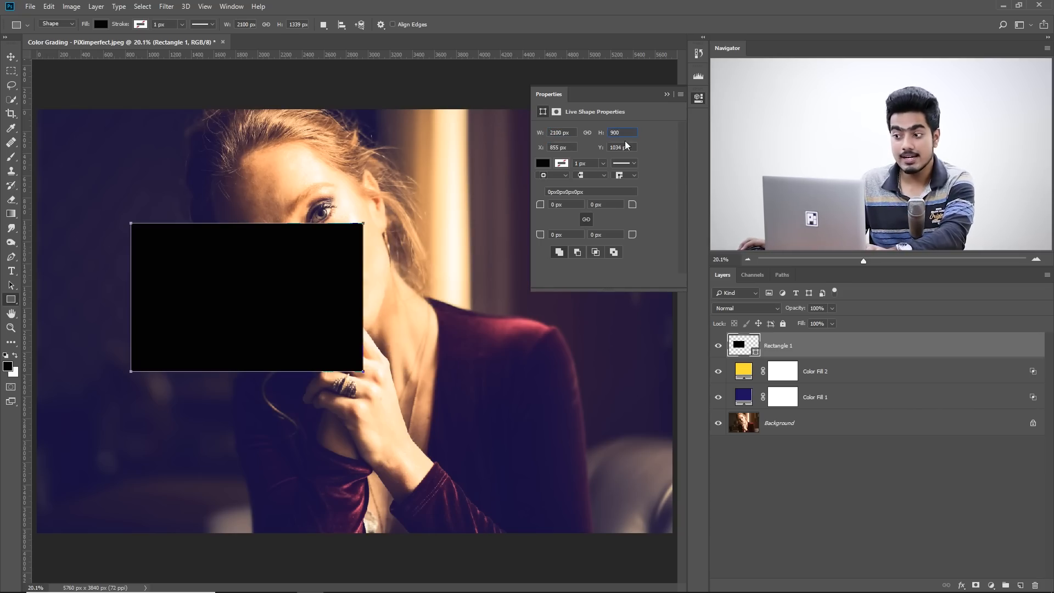
key(Return)
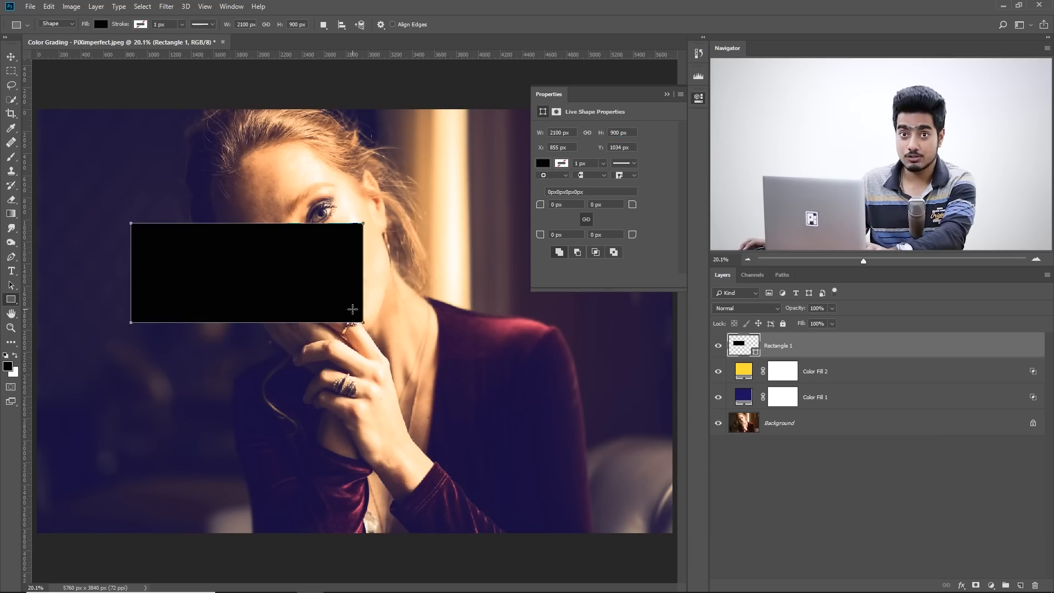
Move the rectangle to the photo's left edge and scale it proportionally to the full image width, about 5766 × 2471 px.
click(11, 58)
drag(280, 266, 187, 219)
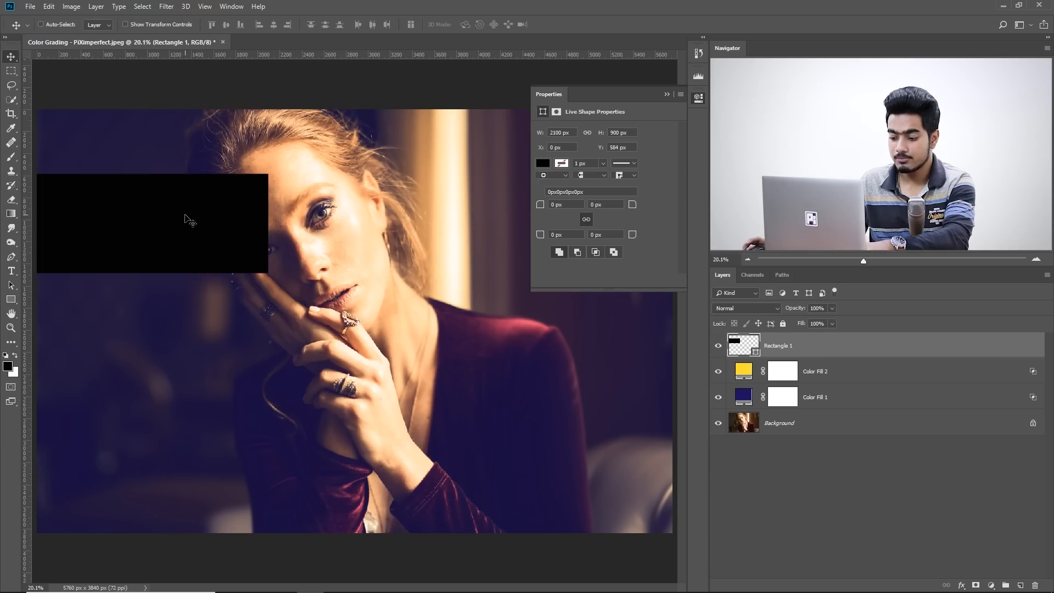
key(ctrl+t)
drag(270, 273, 668, 462)
key(Return)
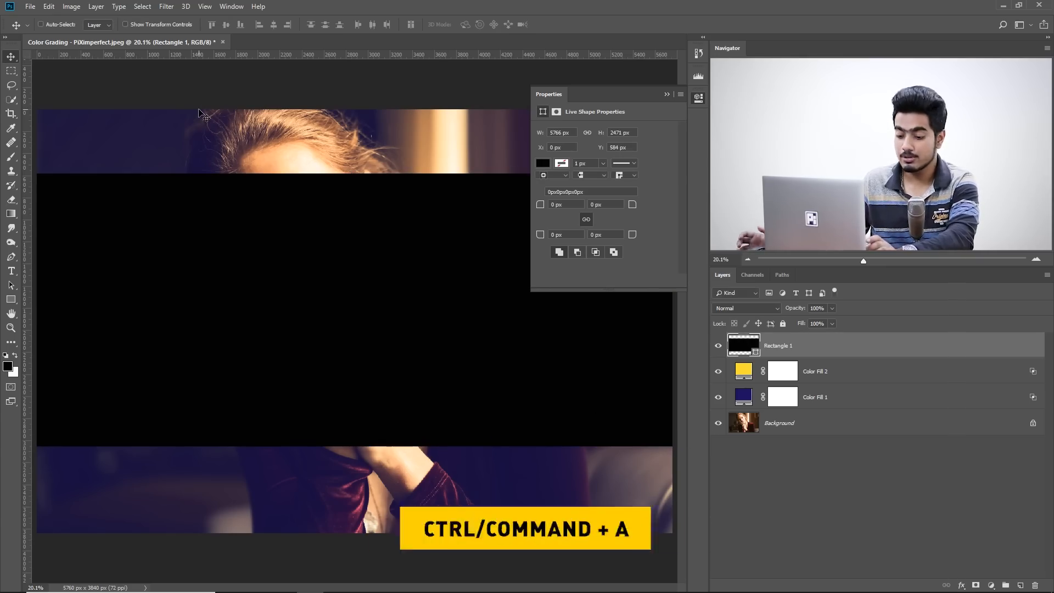
Center the rectangle vertically on the canvas by aligning it to a whole-canvas selection, then deselect.
key(ctrl+a)
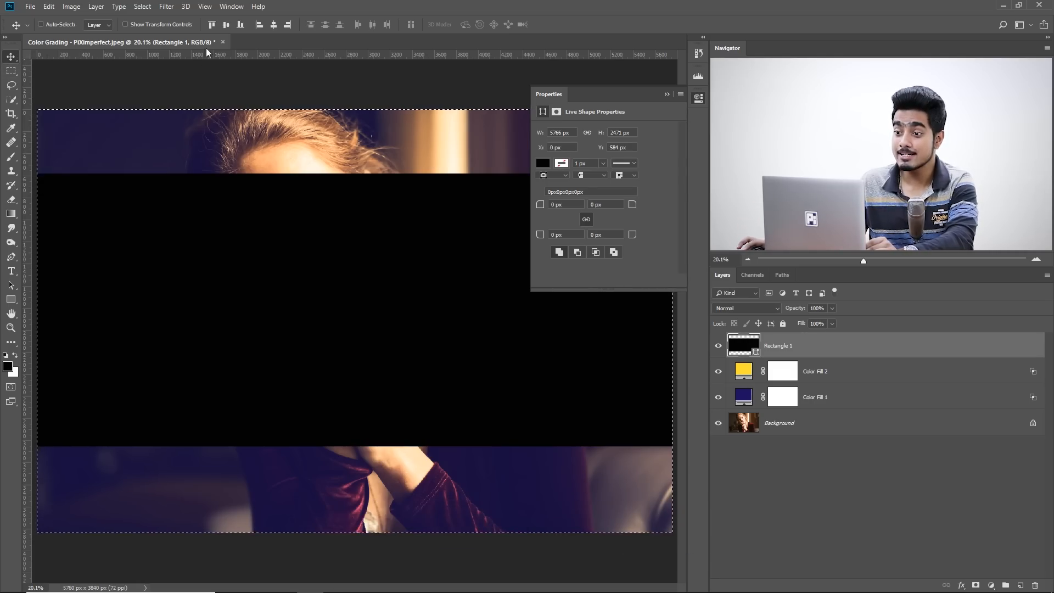
click(223, 26)
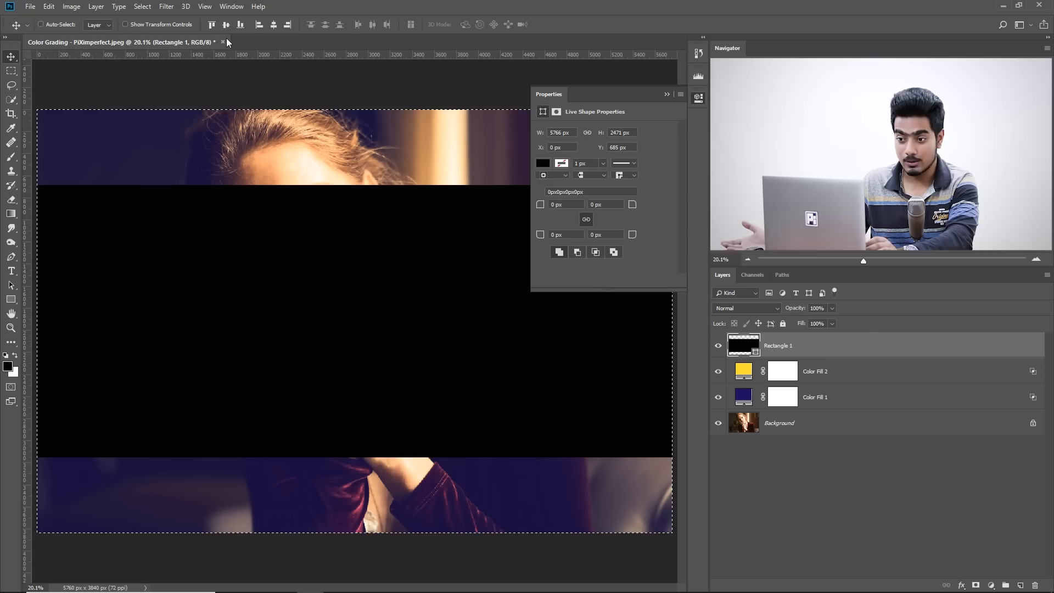
key(ctrl+d)
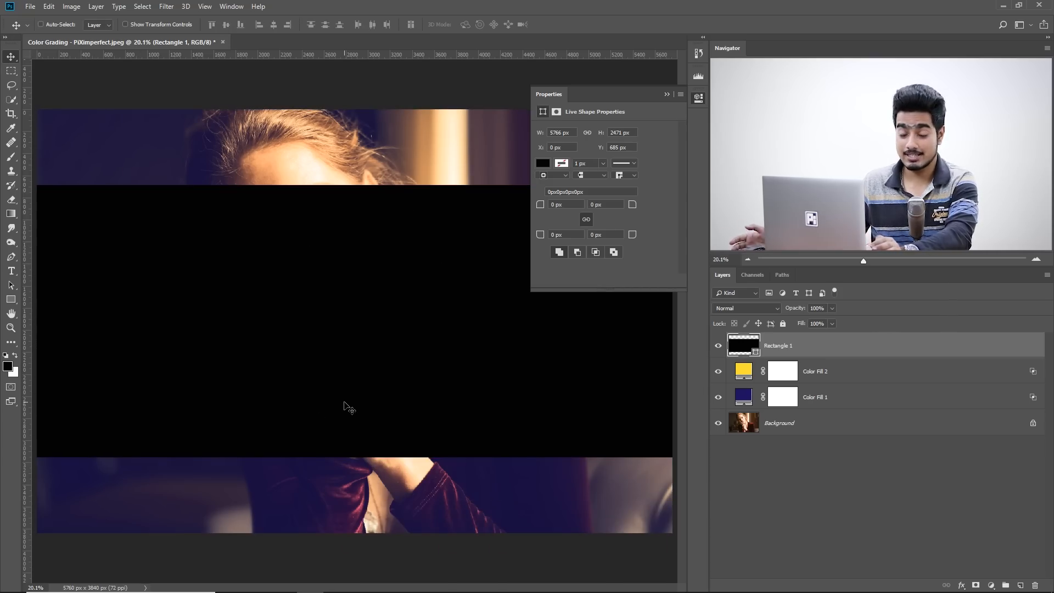
Load the rectangle's outline as a selection, invert it, and delete the rectangle layer.
key(ctrl)
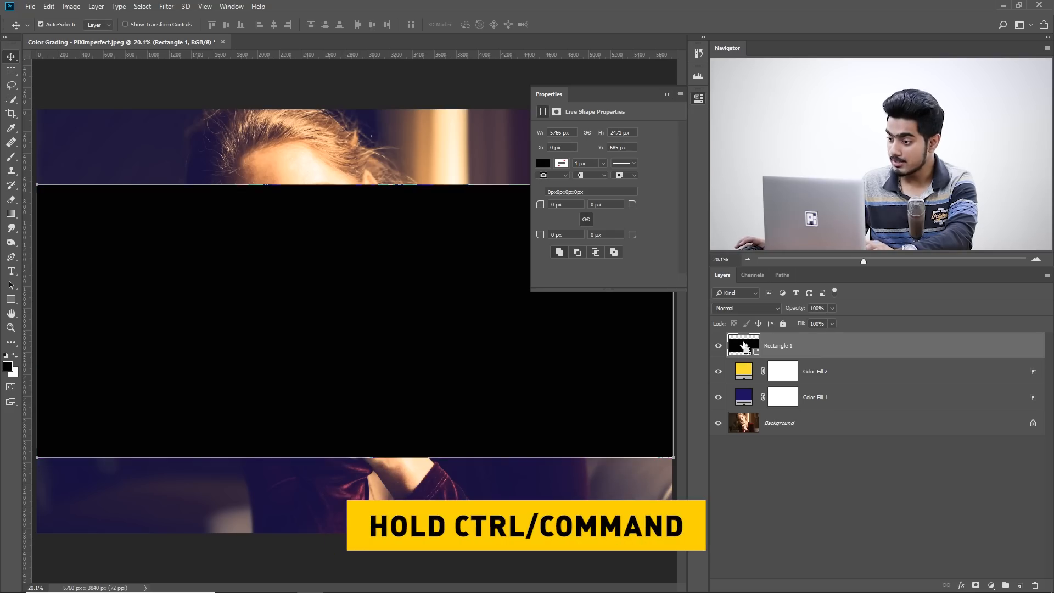
ctrl+click(743, 346)
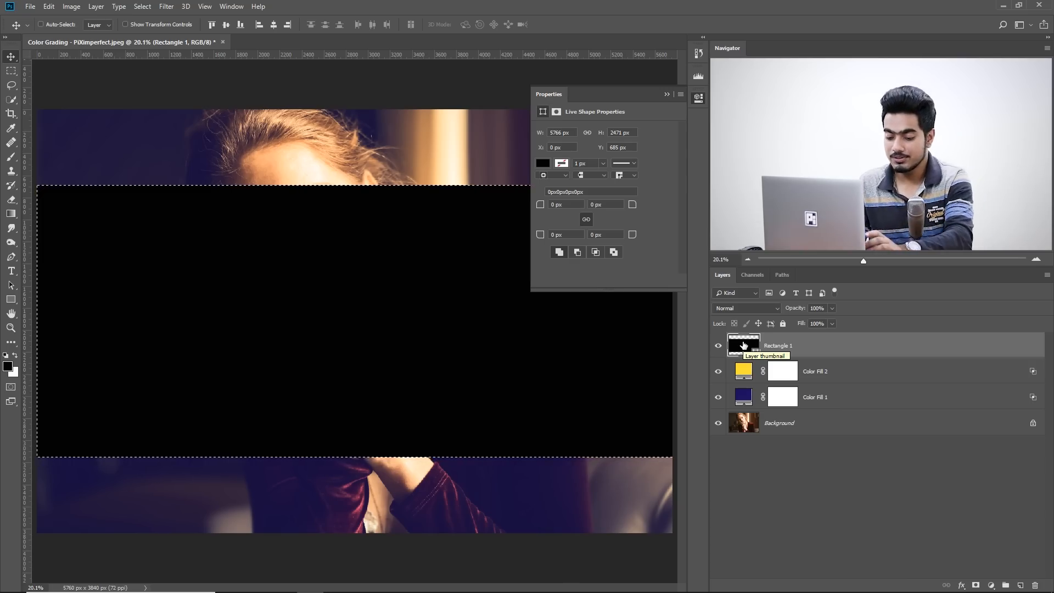
key(ctrl)
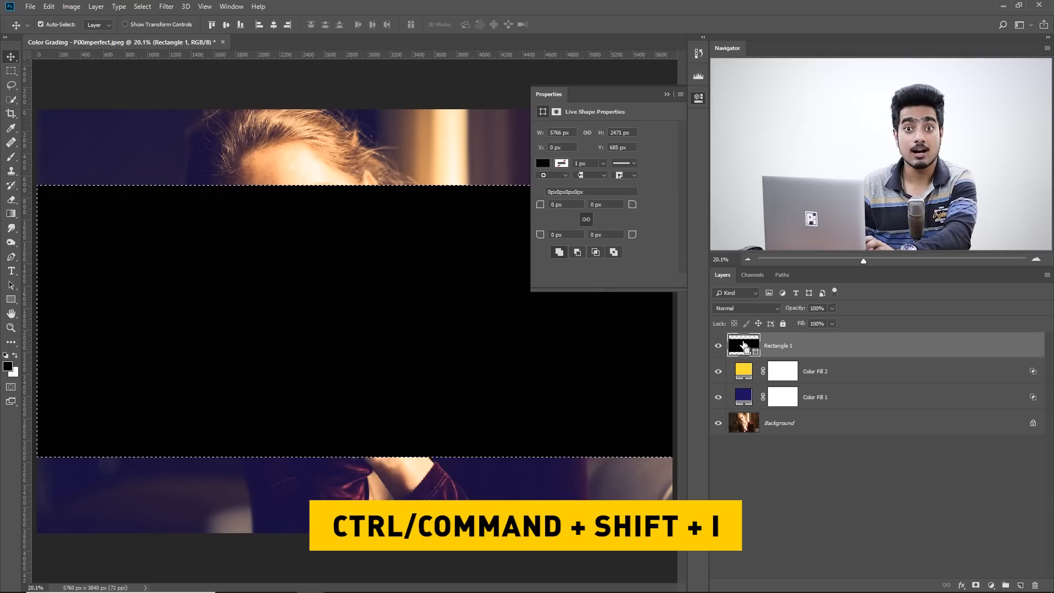
key(ctrl+shift+i)
drag(811, 353, 1035, 585)
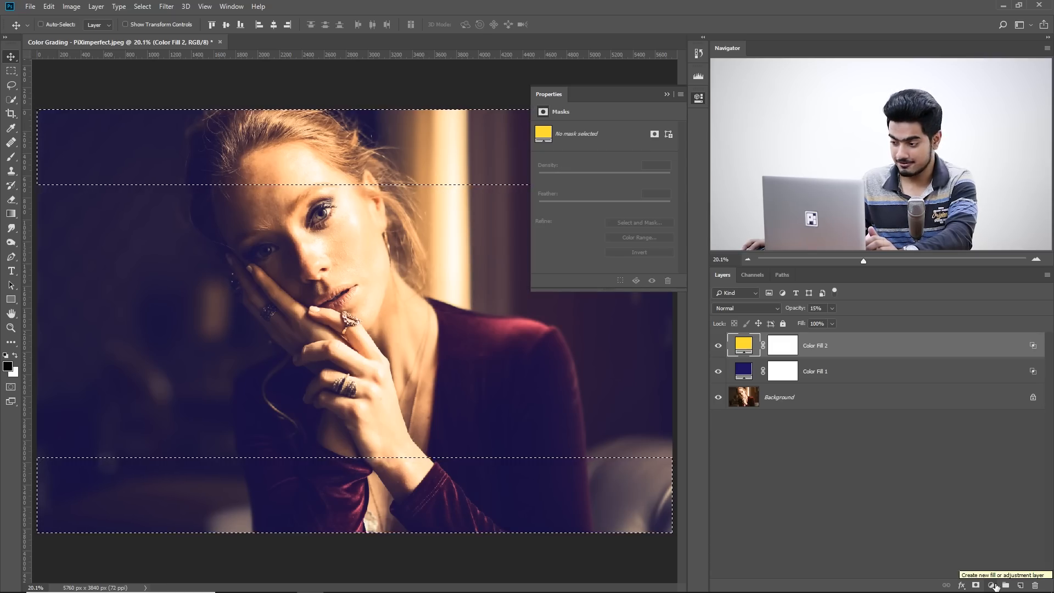
Add a black solid color fill layer from the selection to form the cinematic bars above and below the photo.
click(991, 585)
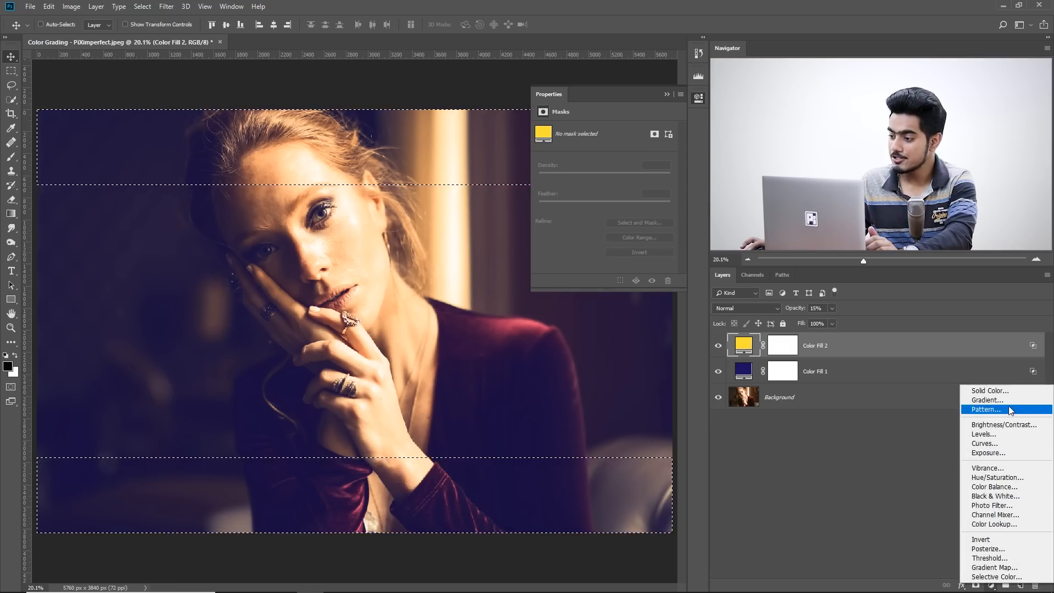
click(988, 390)
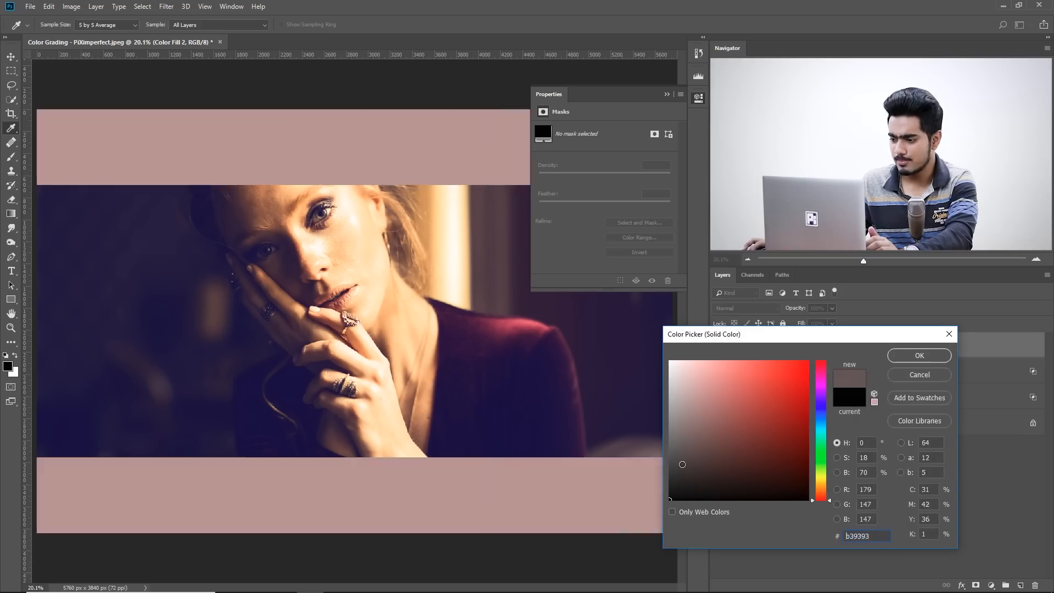
click(913, 353)
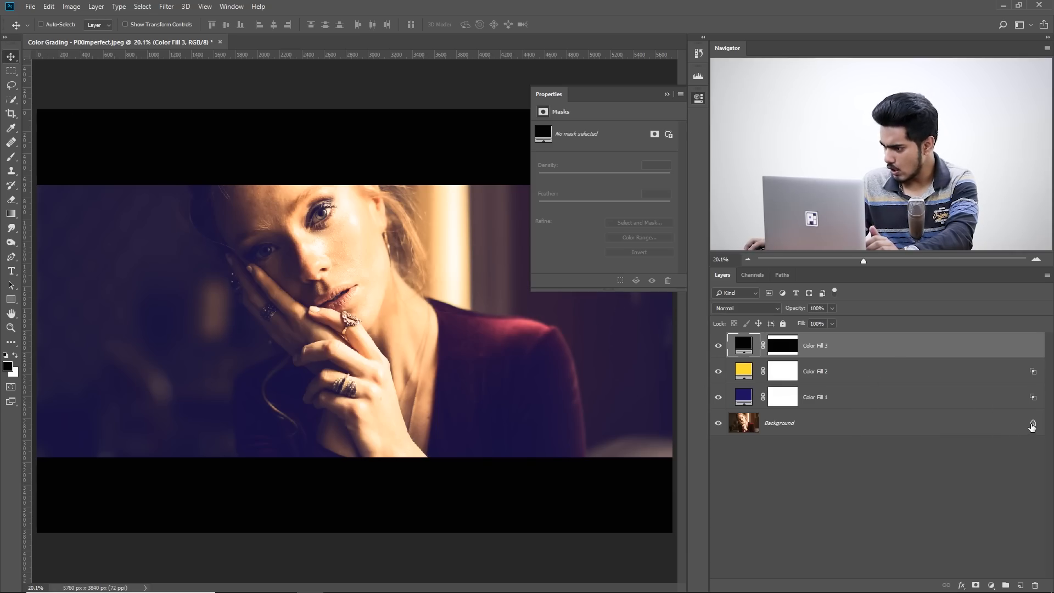
Unlock the Background layer and shift the photo slightly down to reframe the portrait between the black bars.
click(1033, 426)
drag(372, 305, 375, 306)
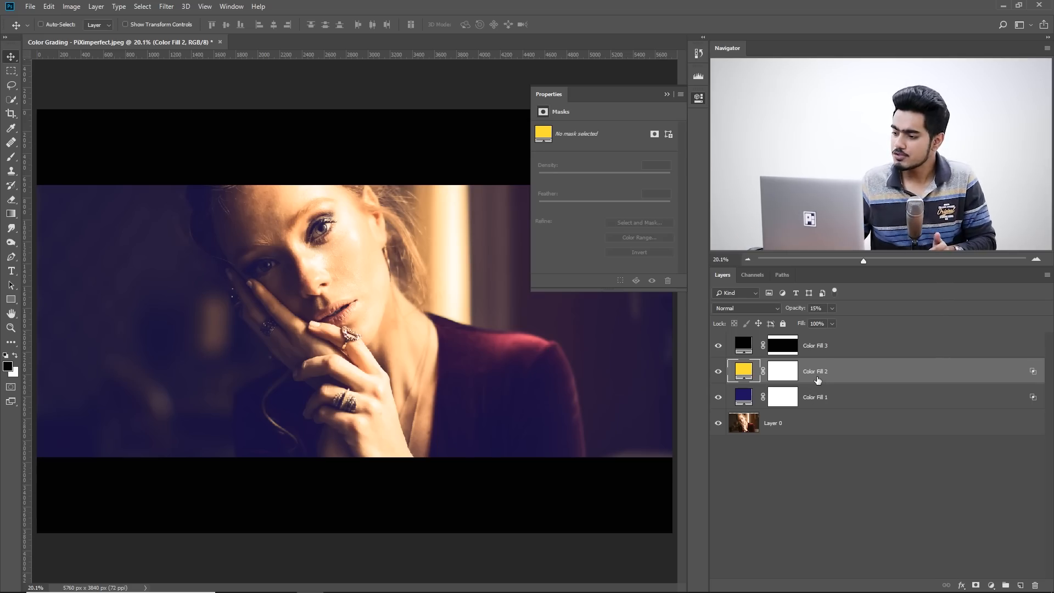
Try the Multiply and Screen blend modes on the dark blue fill layer, return it to Normal, and select the yellow fill layer.
click(825, 399)
click(825, 376)
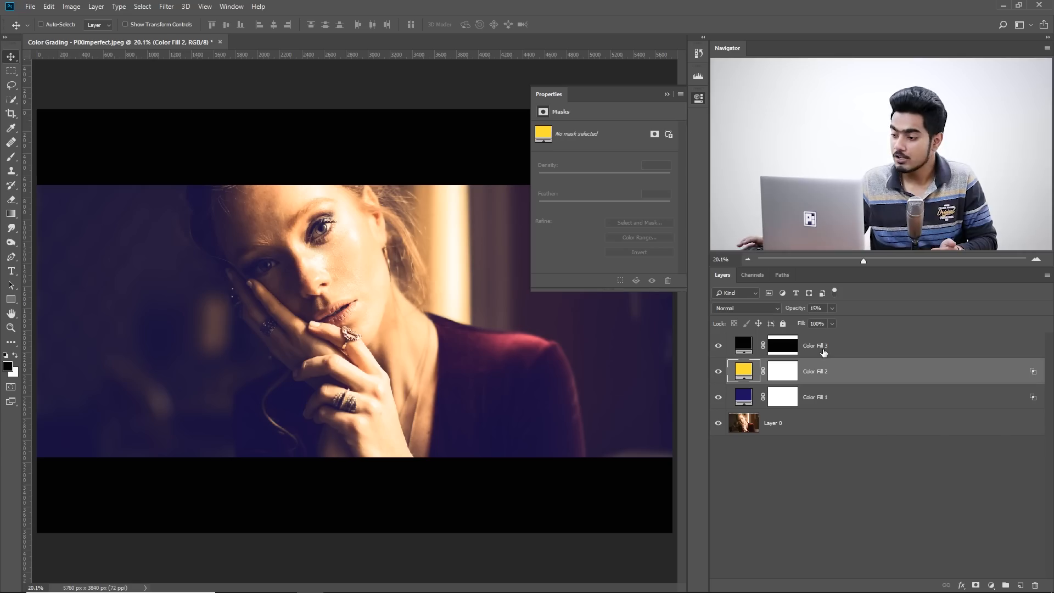
click(826, 396)
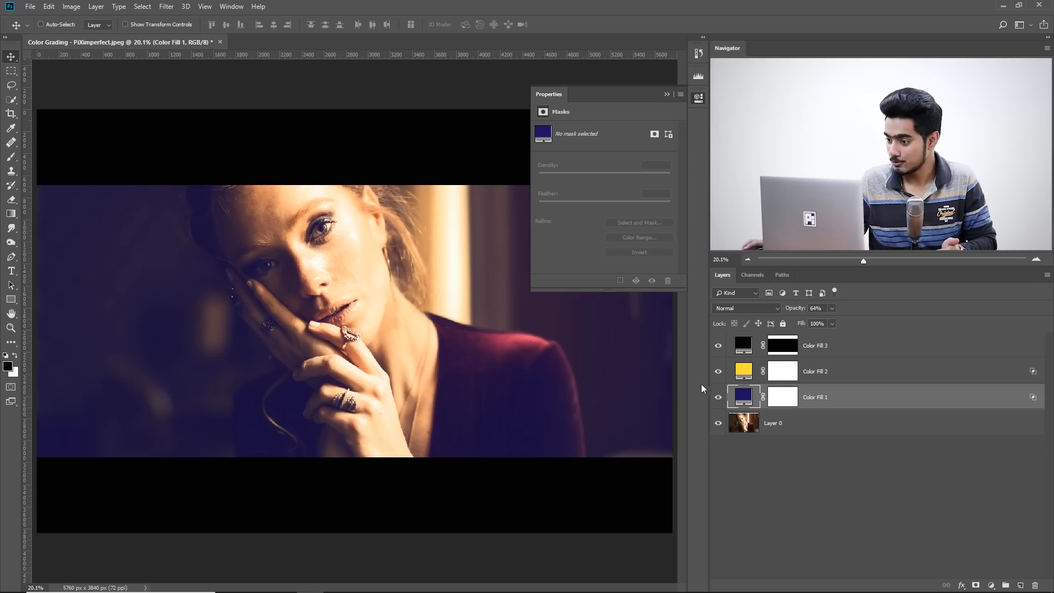
click(751, 308)
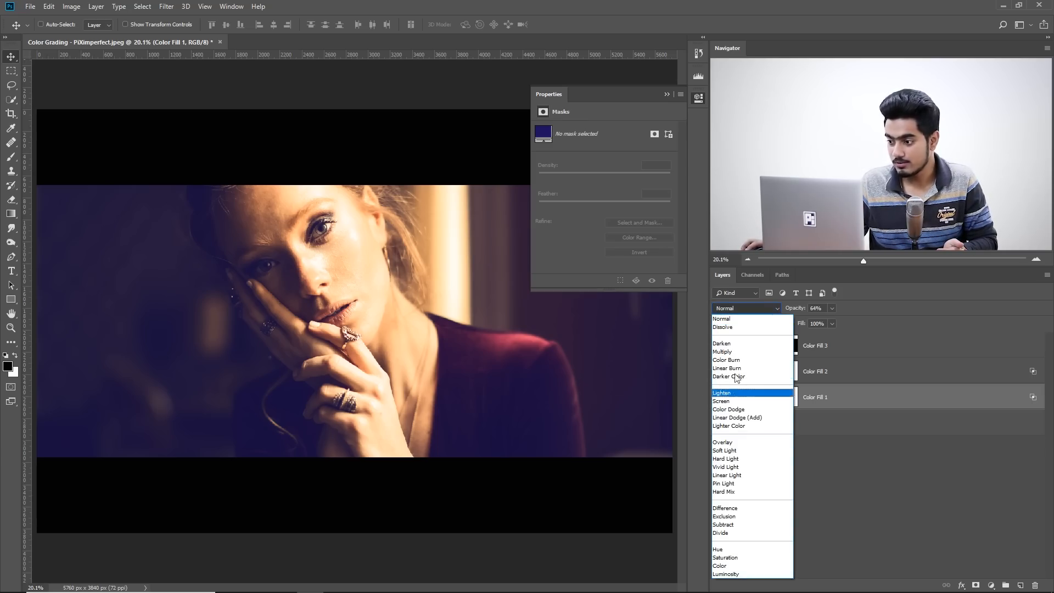
click(736, 352)
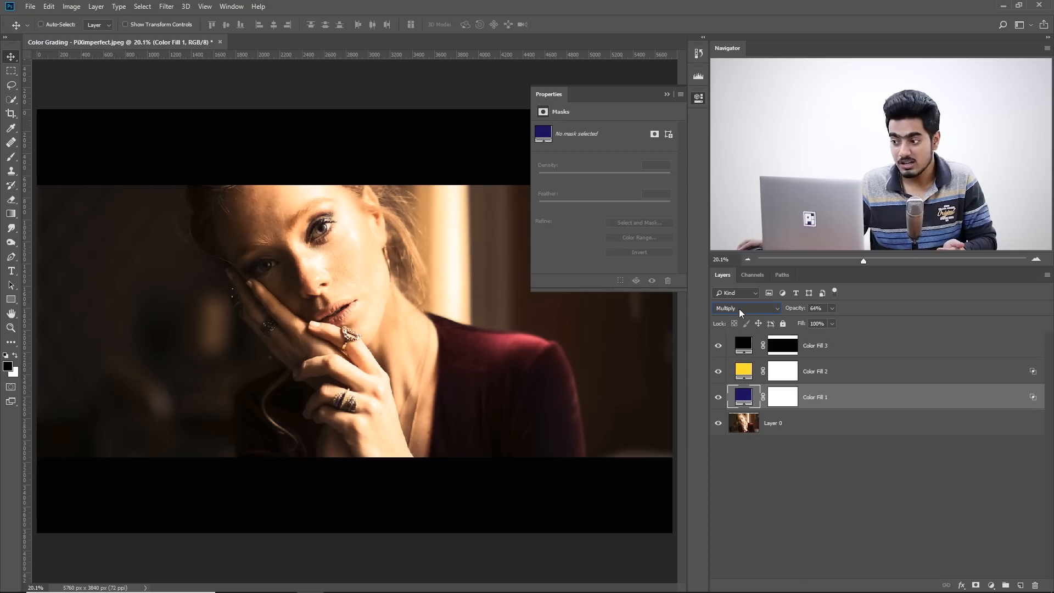
scroll(739, 307, down, 5)
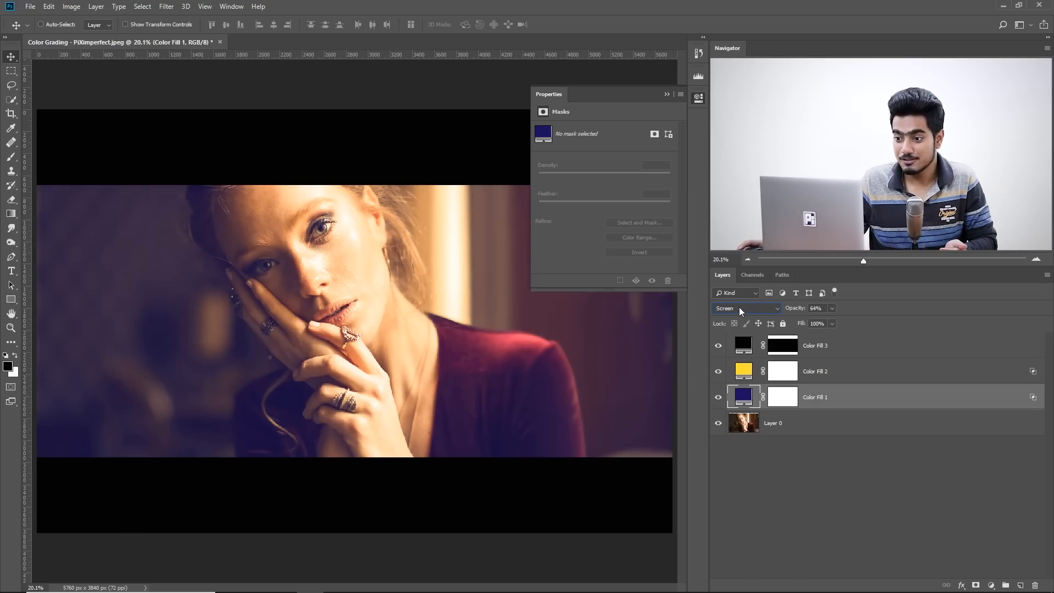
click(738, 307)
click(736, 325)
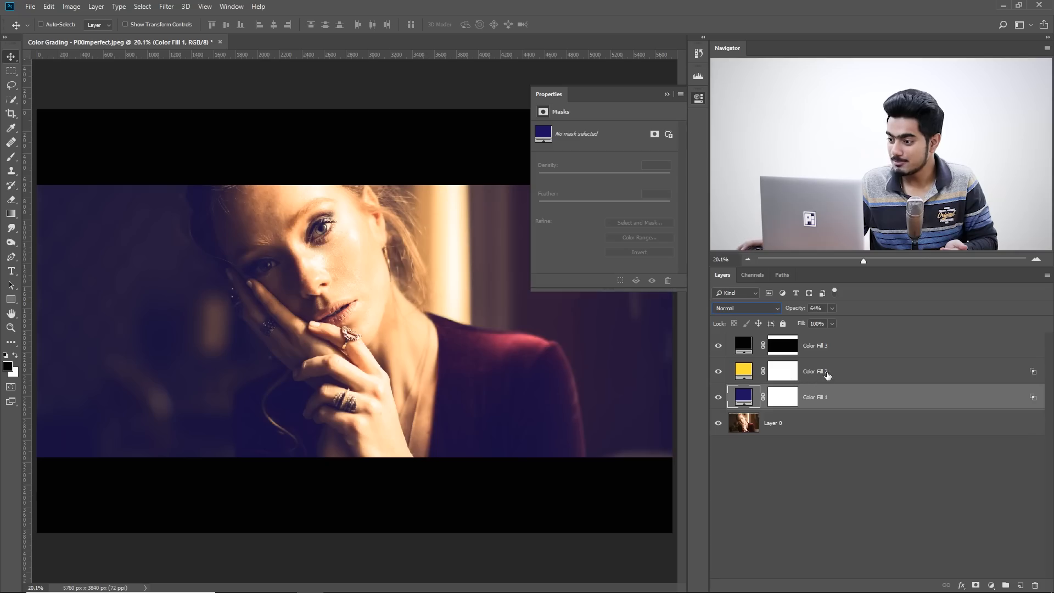
click(826, 376)
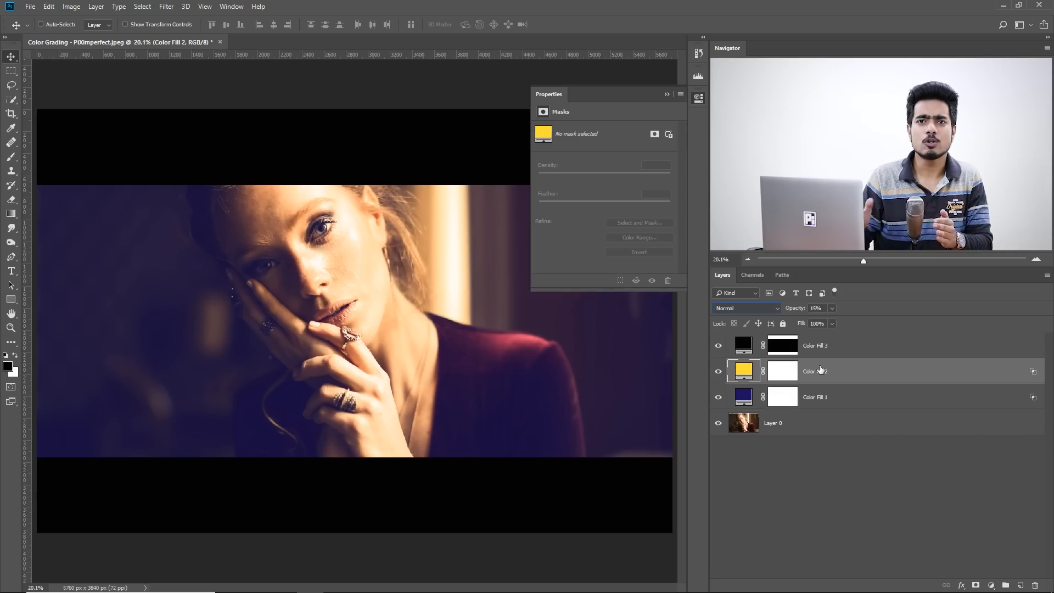